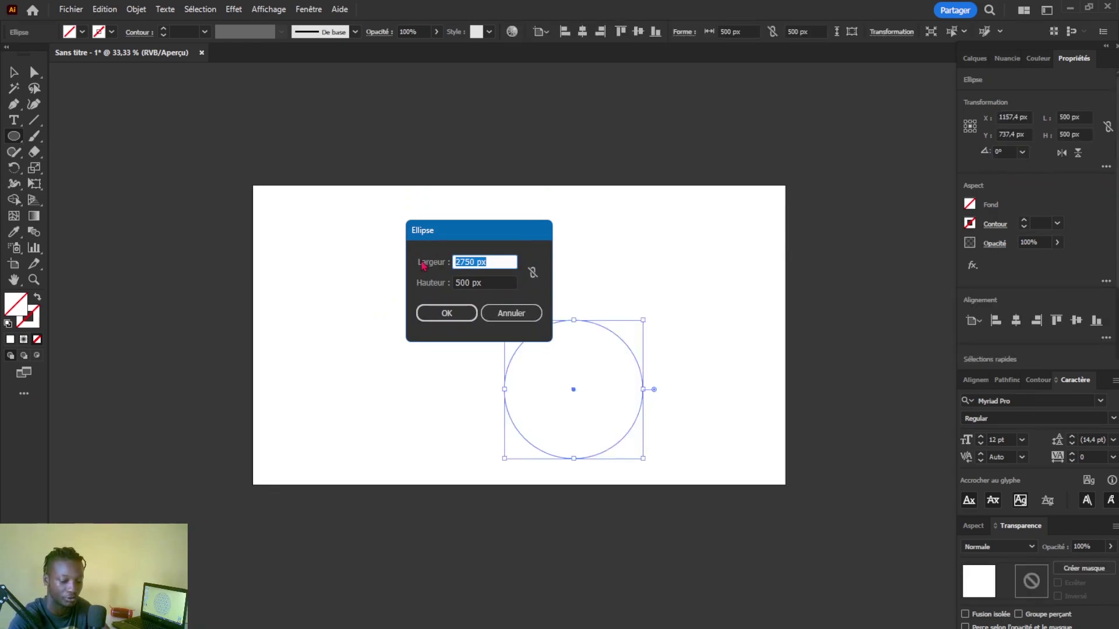
Add two more circles to the artboard, one 275 px and one 50 px in diameter
{"action": "type", "text": "275"}
{"action": "key", "text": "Tab"}
{"action": "type", "text": "275"}
{"action": "key", "text": "Return"}
{"action": "left_click", "coordinate": [475, 276]}
{"action": "type", "text": "50"}
{"action": "key", "text": "Return"}
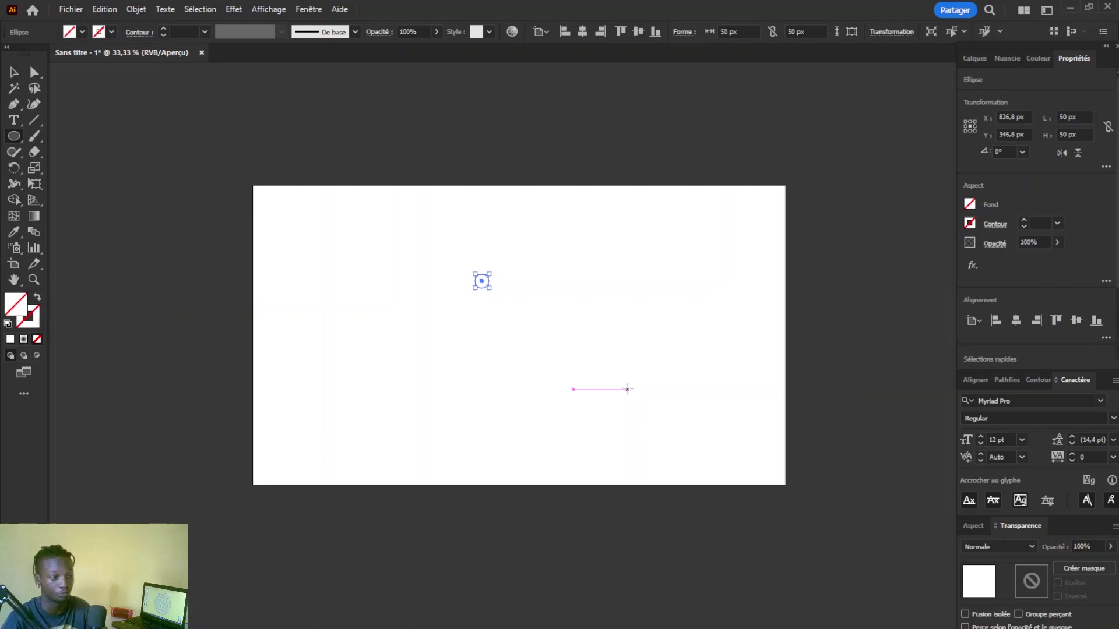
Select all three circles and give them a 1 pt near-black outline (1d1d1b) with no fill
{"action": "key", "text": "v"}
{"action": "left_click_drag", "start_coordinate": [816, 542], "coordinate": [357, 274]}
{"action": "double_click", "coordinate": [31, 314]}
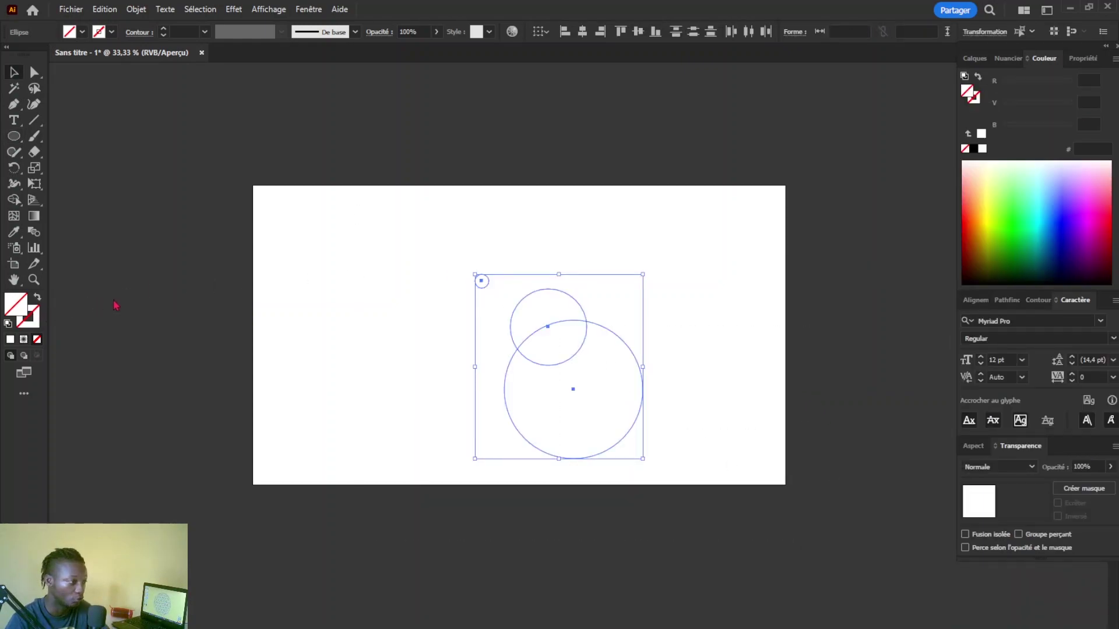
{"action": "left_click_drag", "start_coordinate": [348, 417], "coordinate": [342, 457]}
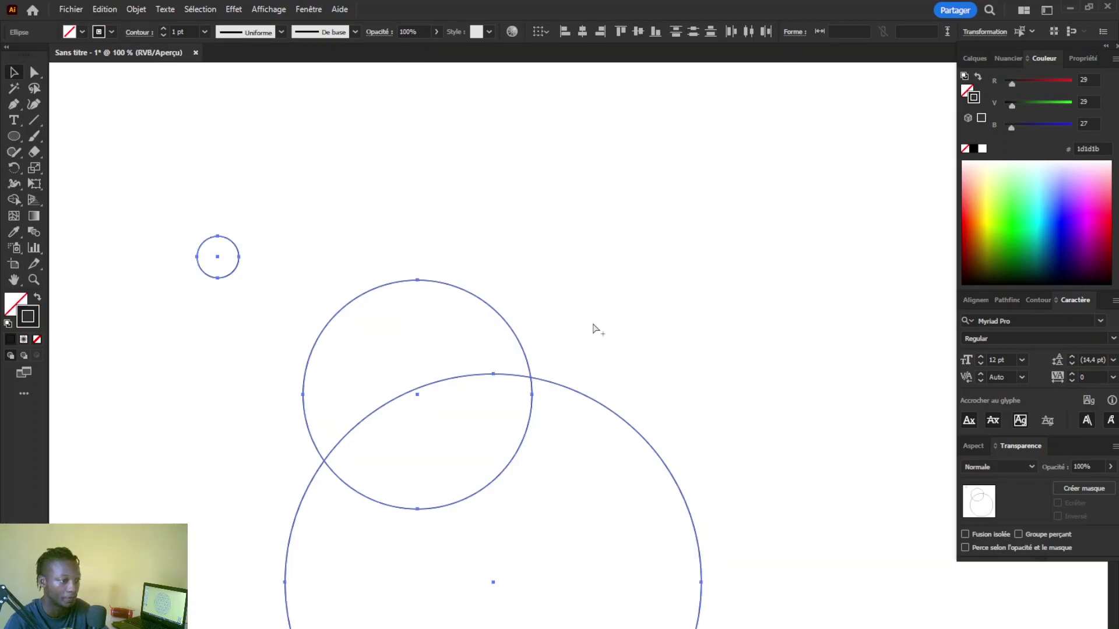
{"action": "scroll", "coordinate": [593, 324], "scroll_direction": "down", "scroll_amount": 4}
{"action": "scroll", "coordinate": [586, 376], "scroll_direction": "up", "scroll_amount": 2}
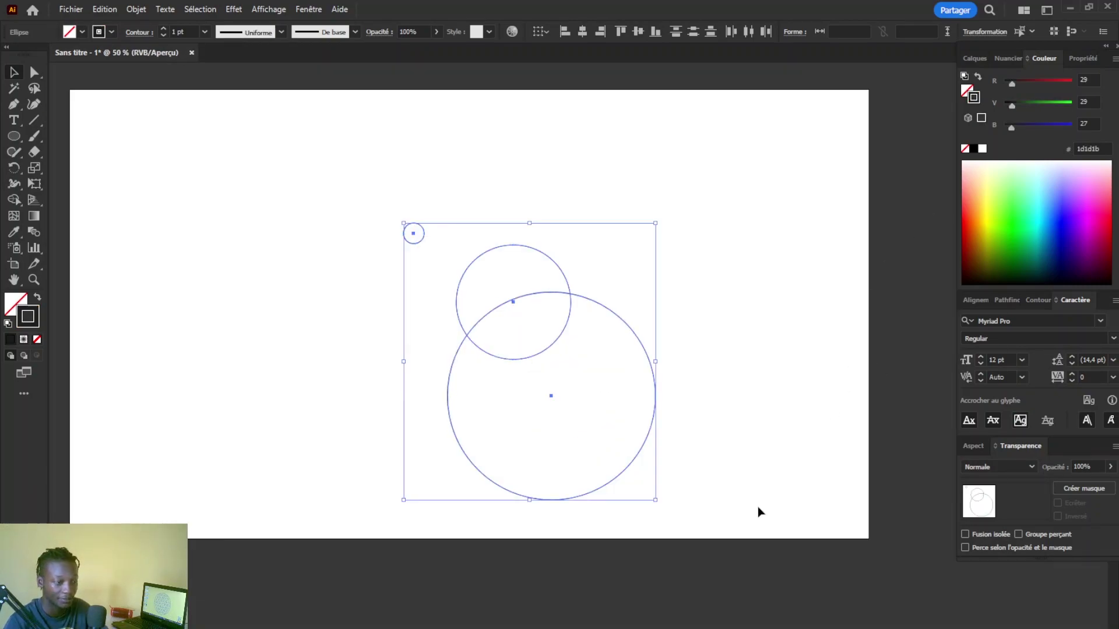
Centre the three circles on each other horizontally and vertically, and display the alignment options
{"action": "left_click", "coordinate": [583, 32]}
{"action": "left_click", "coordinate": [638, 31]}
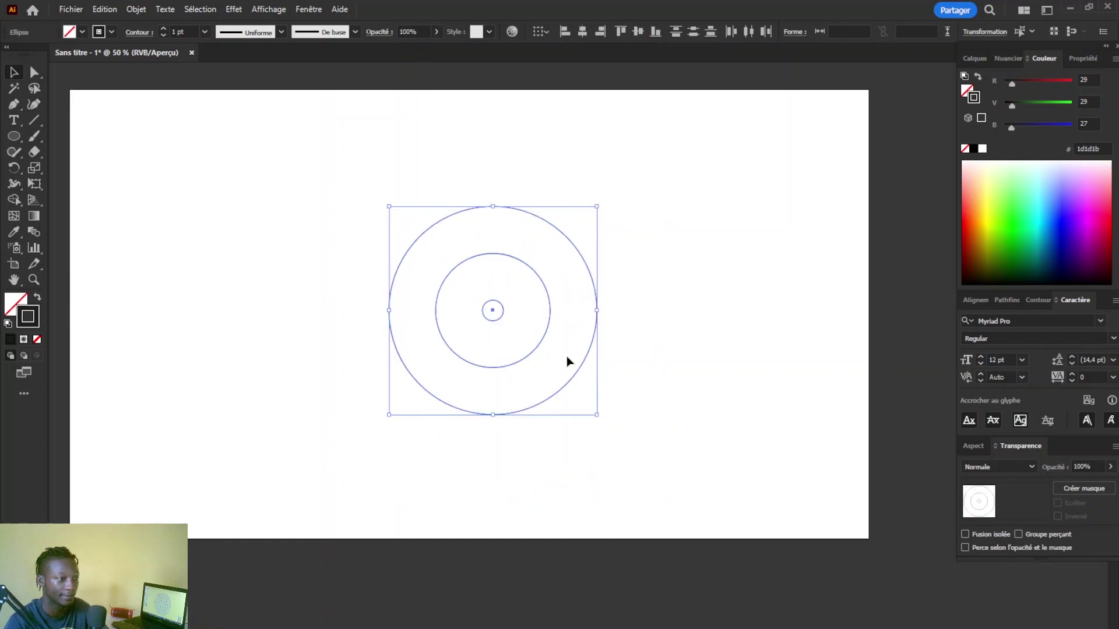
{"action": "left_click", "coordinate": [657, 449]}
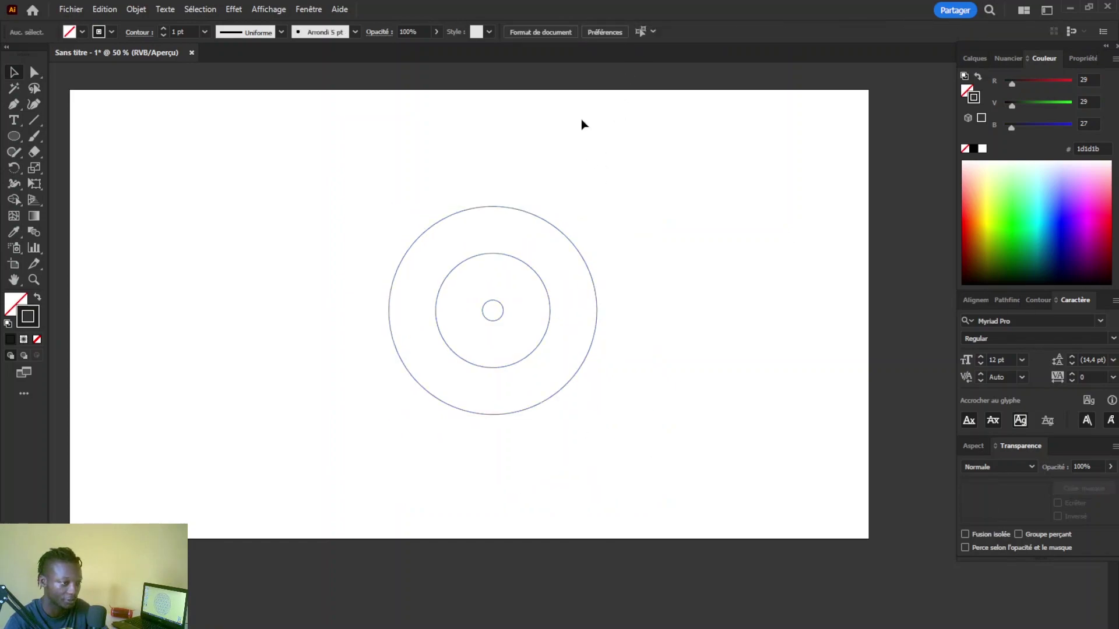
{"action": "left_click", "coordinate": [308, 13]}
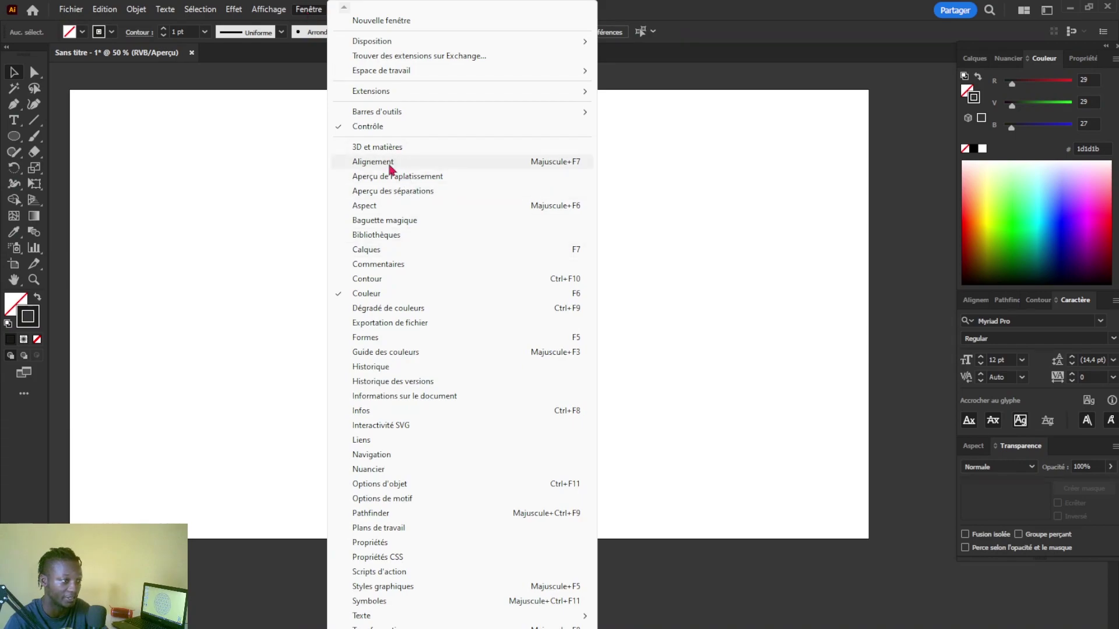
{"action": "left_click", "coordinate": [427, 159]}
{"action": "key", "text": "ctrl+a"}
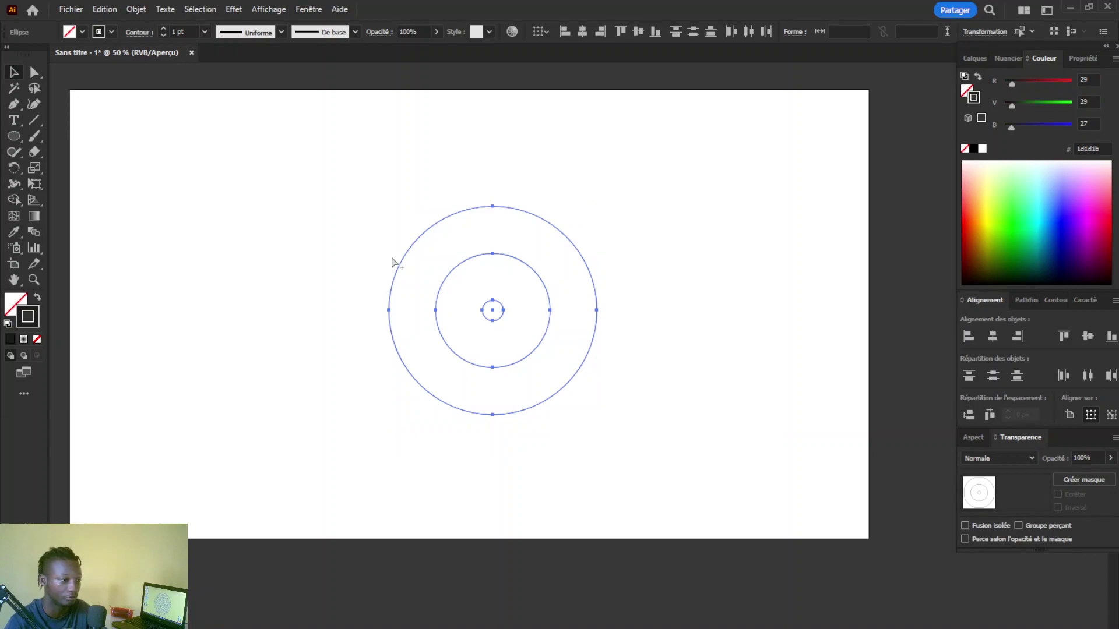
Move the smallest circle straight down until its top edge sits on the centre of the two larger circles
{"action": "scroll", "coordinate": [445, 275], "scroll_direction": "up", "scroll_amount": 3}
{"action": "left_click_drag", "start_coordinate": [669, 379], "coordinate": [607, 370]}
{"action": "left_click", "coordinate": [623, 361]}
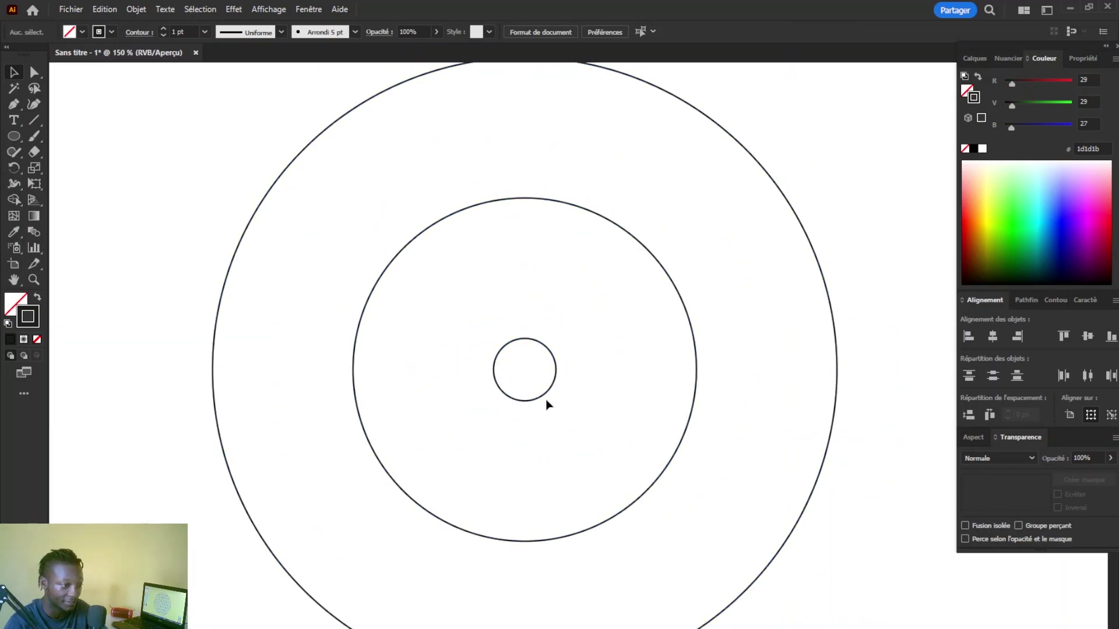
{"action": "left_click", "coordinate": [547, 395]}
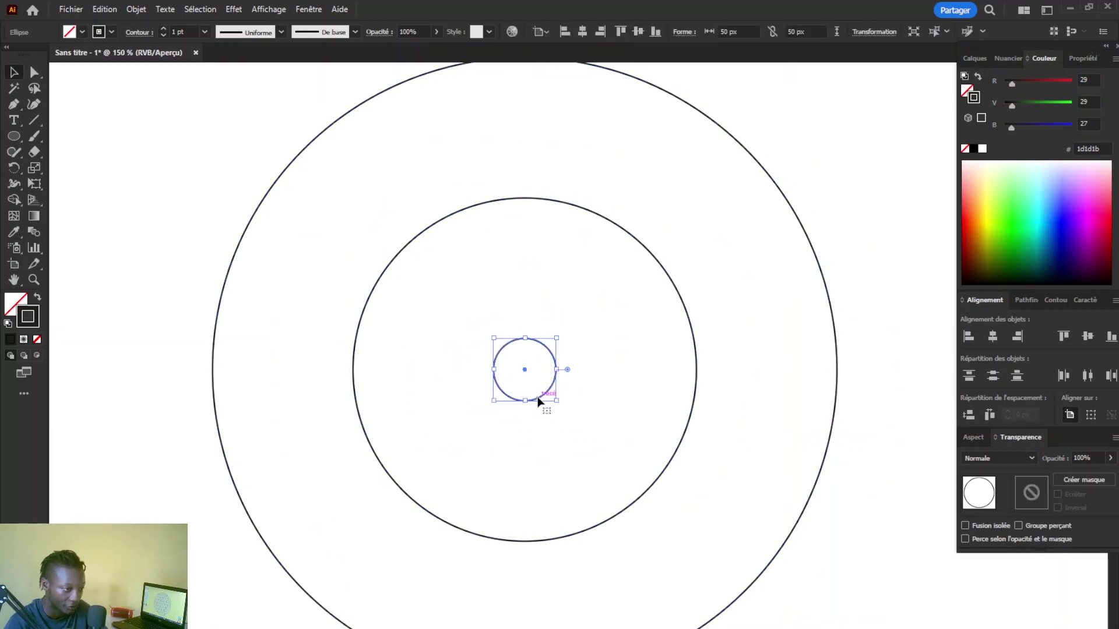
{"action": "left_click_drag", "start_coordinate": [535, 395], "coordinate": [536, 430]}
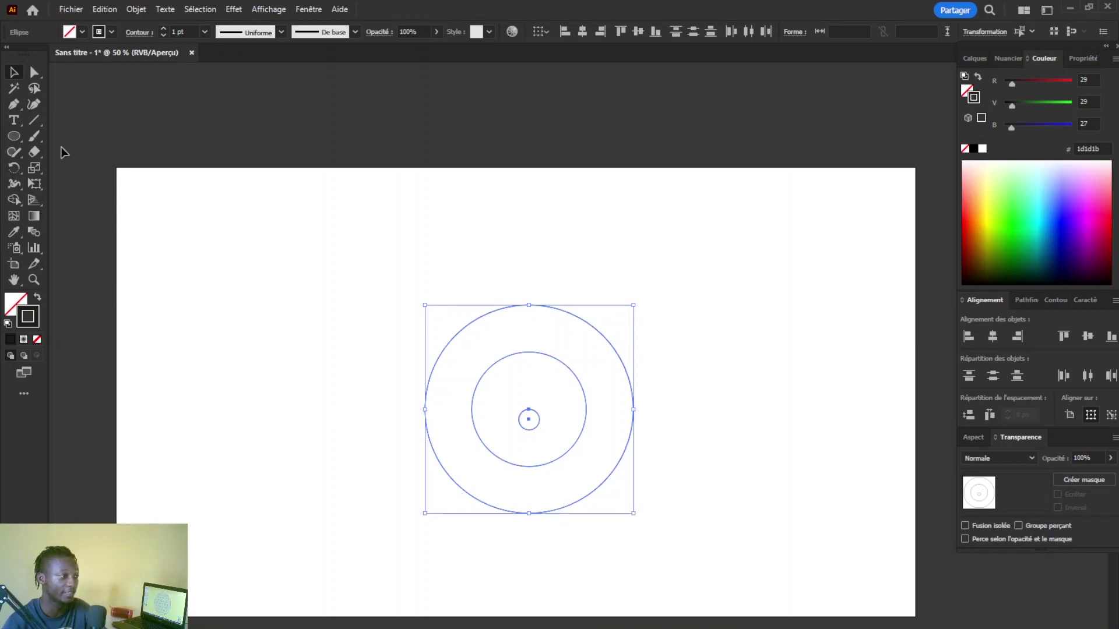
Draw a straight vertical line left of the circles, taller than the largest circle
{"action": "left_click", "coordinate": [36, 121]}
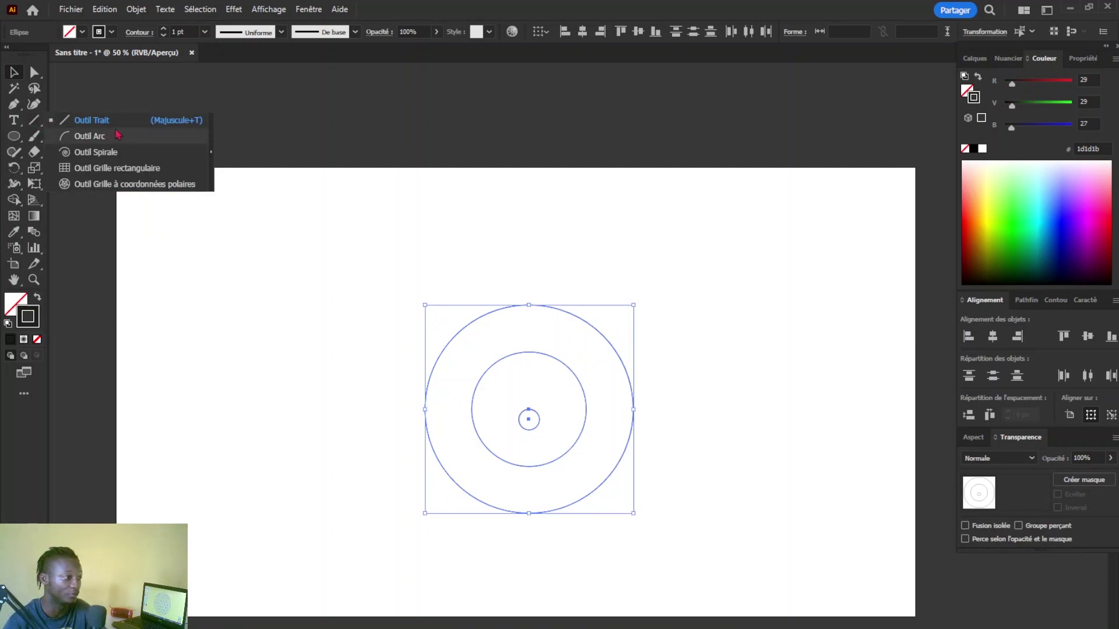
{"action": "left_click", "coordinate": [307, 411]}
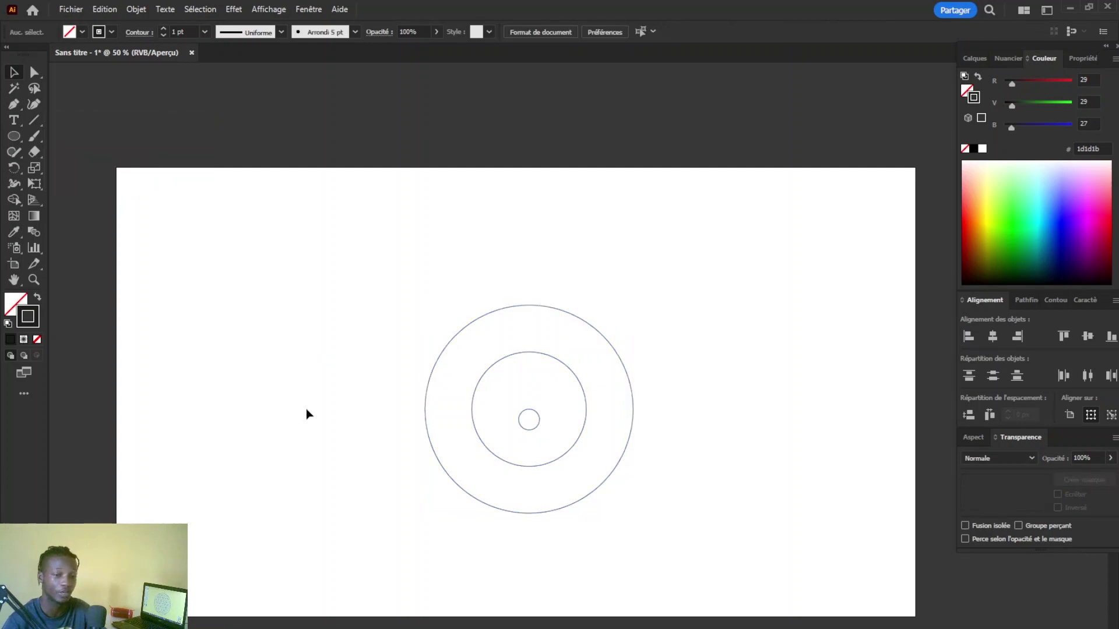
{"action": "key", "text": "backslash"}
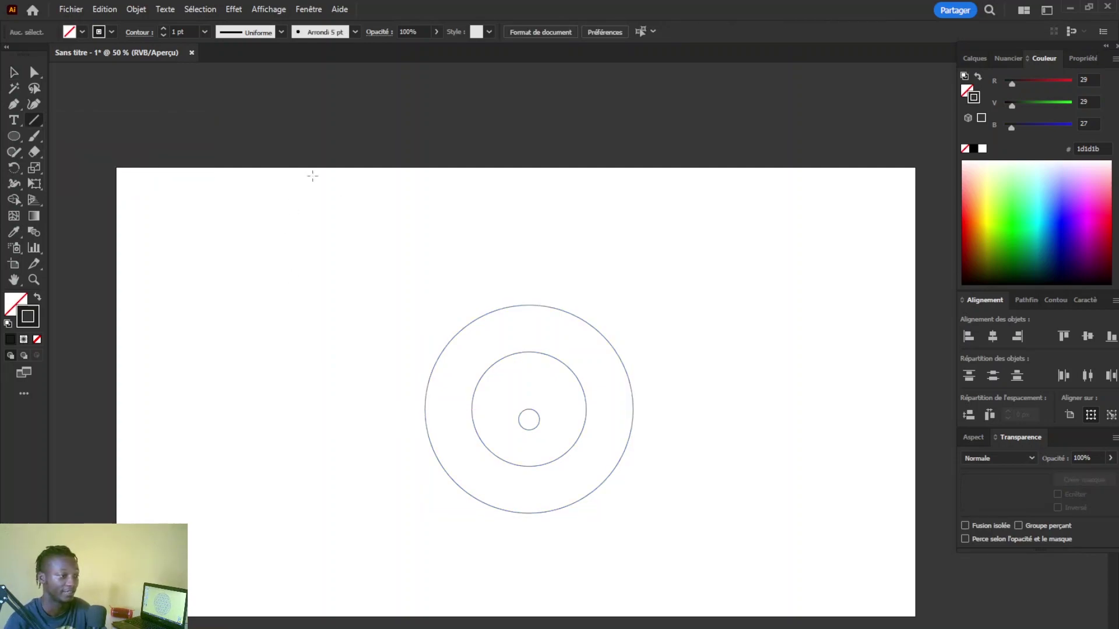
{"action": "mouse_move", "coordinate": [327, 226]}
{"action": "left_mouse_down"}
{"action": "mouse_move", "coordinate": [326, 606]}
{"action": "mouse_move", "coordinate": [326, 569]}
{"action": "left_mouse_up"}
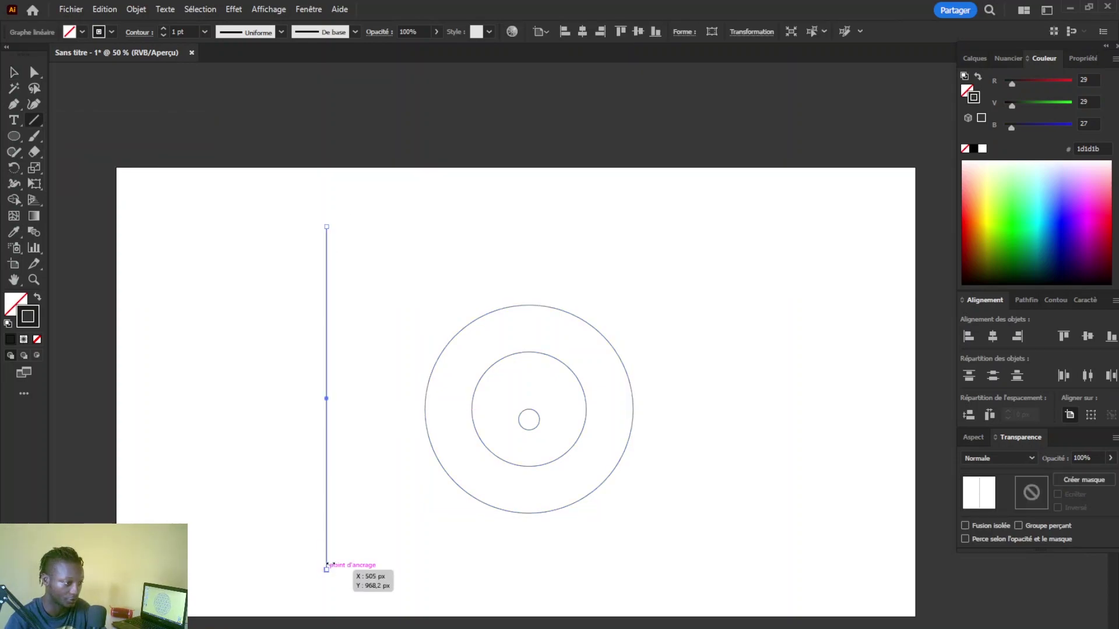
Move the vertical line so it is tangent to the left edge of the largest circle
{"action": "key", "text": "v"}
{"action": "scroll", "coordinate": [354, 428], "scroll_direction": "up", "scroll_amount": 2}
{"action": "left_click_drag", "start_coordinate": [292, 463], "coordinate": [490, 464]}
{"action": "scroll", "coordinate": [495, 409], "scroll_direction": "up", "scroll_amount": 3}
{"action": "scroll", "coordinate": [495, 410], "scroll_direction": "down", "scroll_amount": 4}
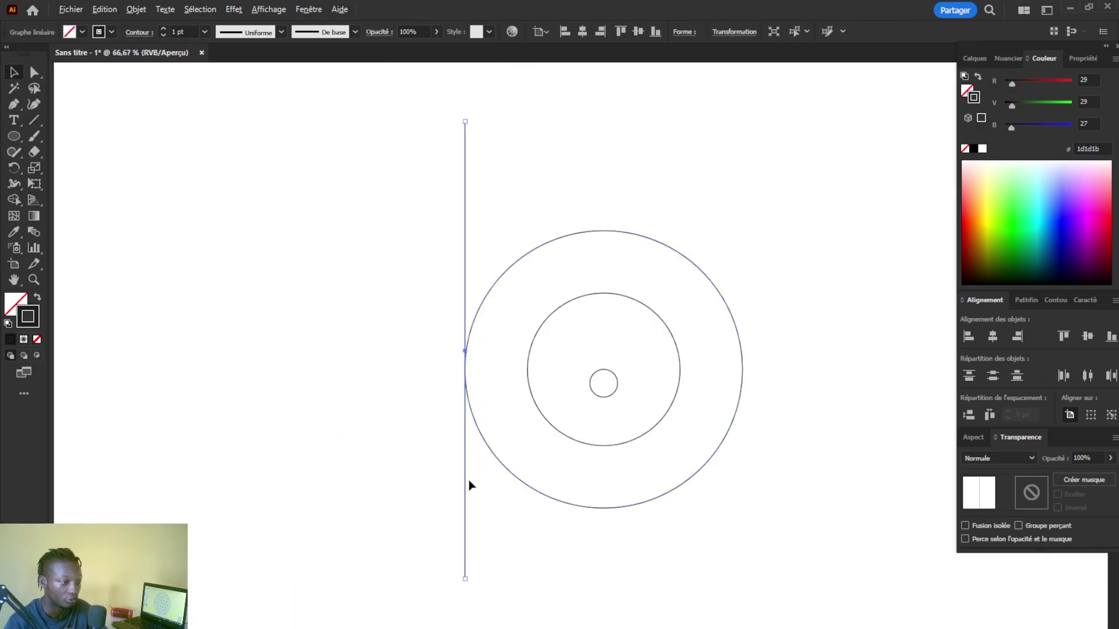
Duplicate the vertical line onto the left edges of the middle and small circles and the right edges of all three
{"action": "left_click_drag", "start_coordinate": [467, 477], "coordinate": [529, 480]}
{"action": "left_click_drag", "start_coordinate": [526, 520], "coordinate": [591, 516]}
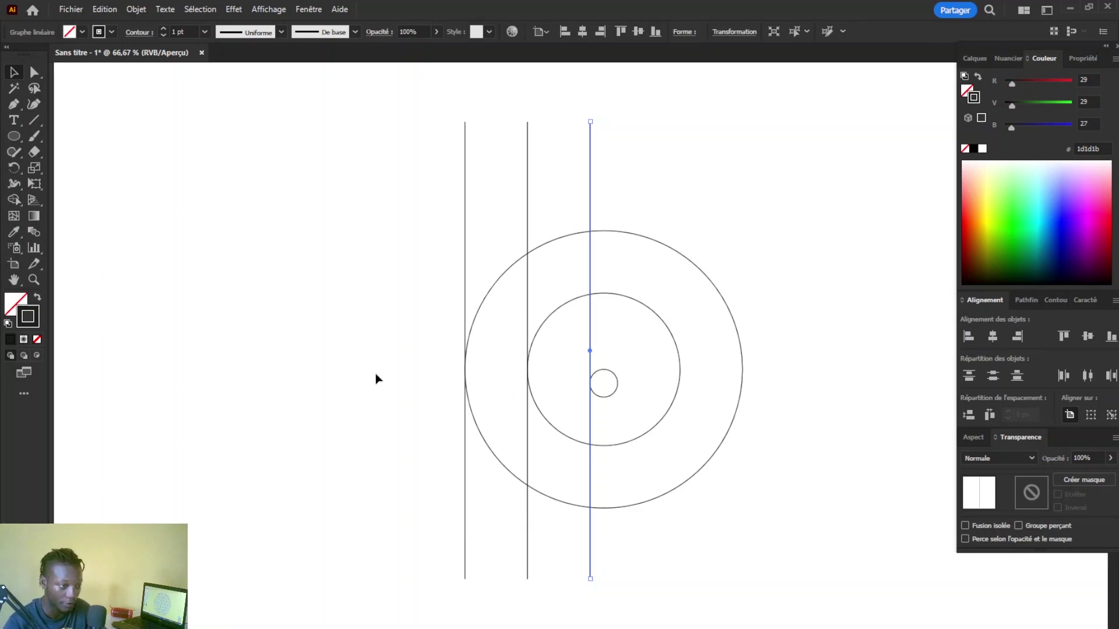
{"action": "left_click_drag", "start_coordinate": [590, 549], "coordinate": [743, 537]}
{"action": "scroll", "coordinate": [616, 436], "scroll_direction": "up", "scroll_amount": 3}
{"action": "left_click_drag", "start_coordinate": [645, 425], "coordinate": [417, 514]}
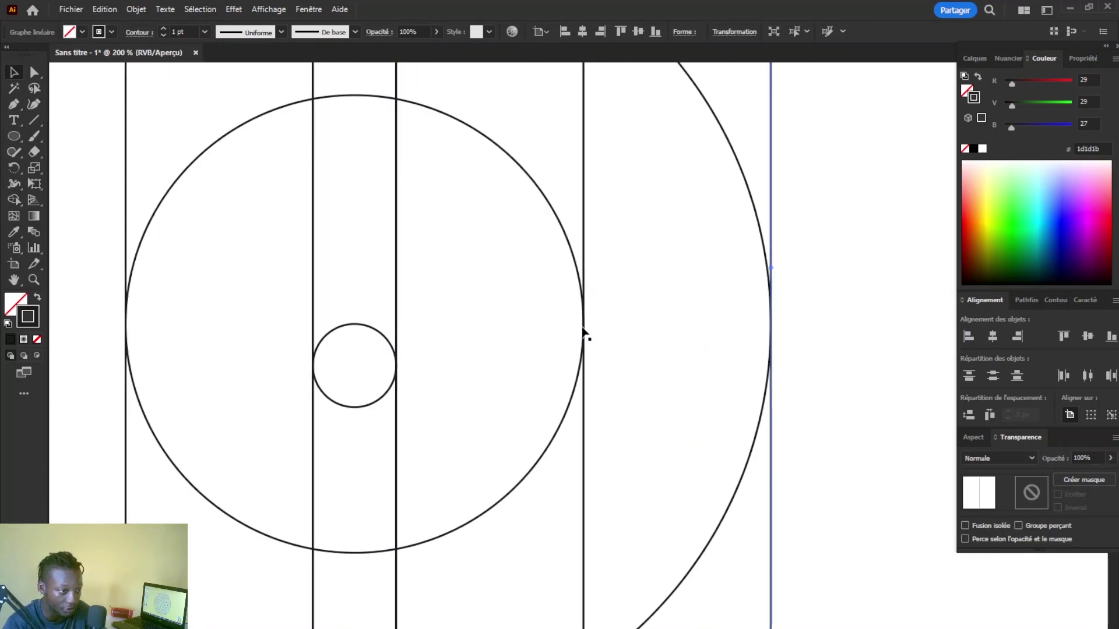
{"action": "scroll", "coordinate": [588, 332], "scroll_direction": "down", "scroll_amount": 3}
{"action": "left_click_drag", "start_coordinate": [599, 394], "coordinate": [506, 513]}
Stretch all six vertical lines upward past the artboard's top edge to about 1094 px tall
{"action": "left_click_drag", "start_coordinate": [714, 320], "coordinate": [224, 264]}
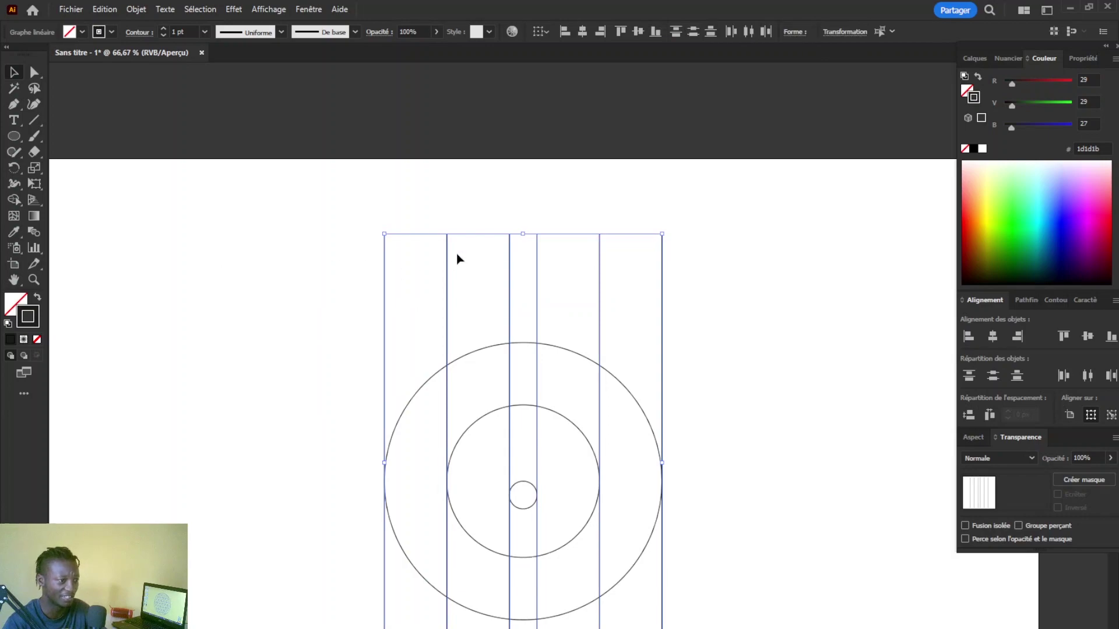
{"action": "left_click_drag", "start_coordinate": [523, 232], "coordinate": [517, 82]}
{"action": "scroll", "coordinate": [627, 358], "scroll_direction": "down", "scroll_amount": 1}
{"action": "scroll", "coordinate": [625, 353], "scroll_direction": "down", "scroll_amount": 3}
{"action": "left_click", "coordinate": [733, 239]}
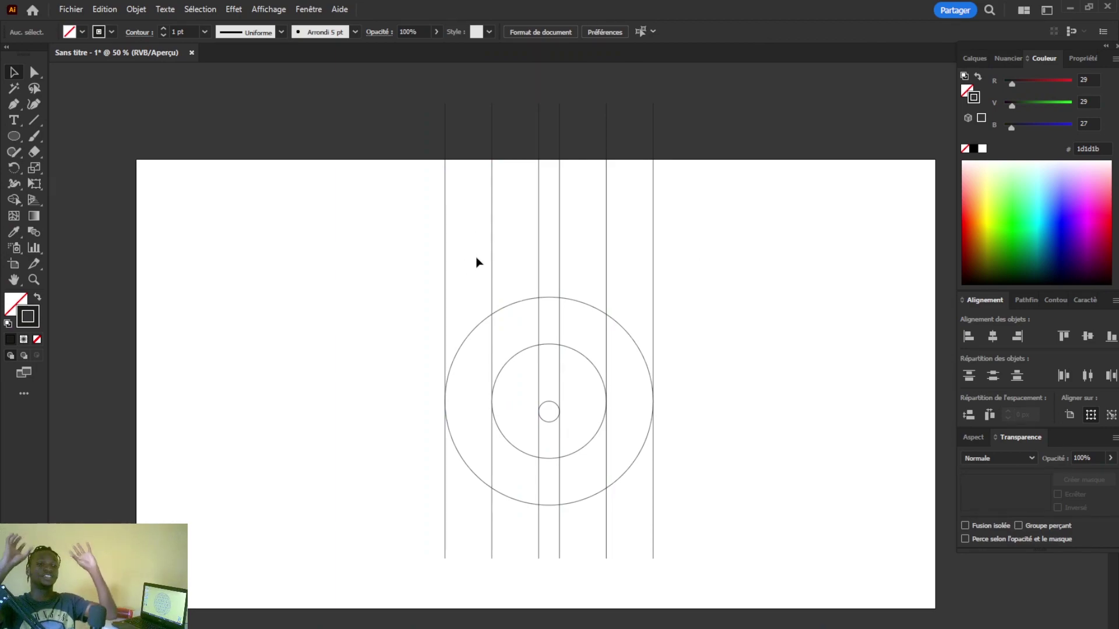
Rotate a copy of the leftmost vertical line to 47°, keeping the original in place
{"action": "left_click", "coordinate": [445, 270]}
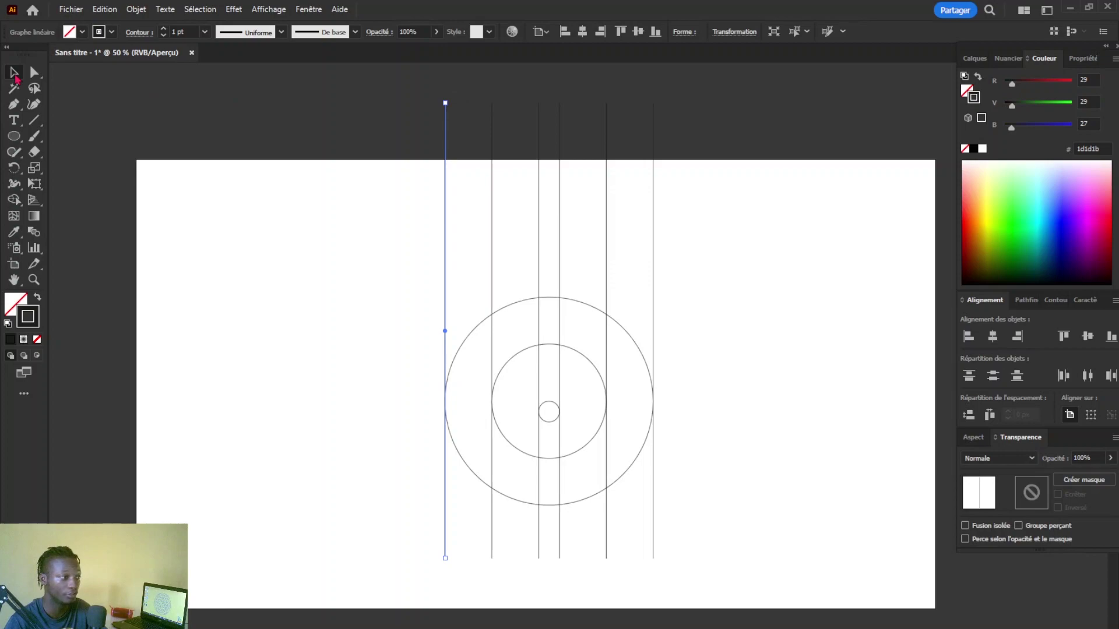
{"action": "left_click", "coordinate": [1078, 59]}
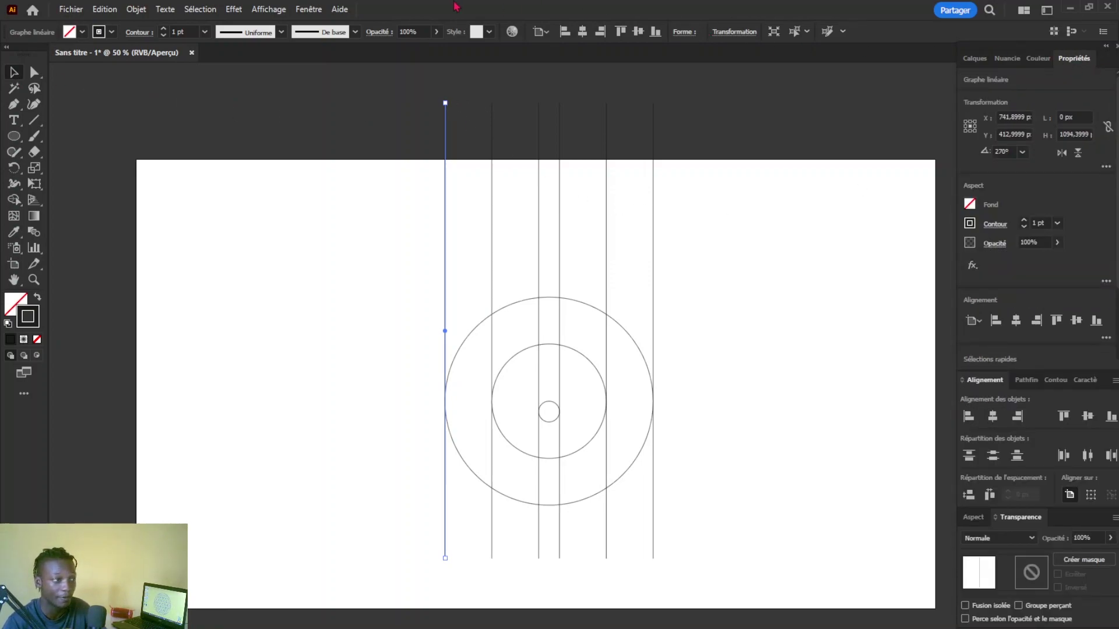
{"action": "left_click", "coordinate": [315, 11]}
{"action": "left_click", "coordinate": [964, 174]}
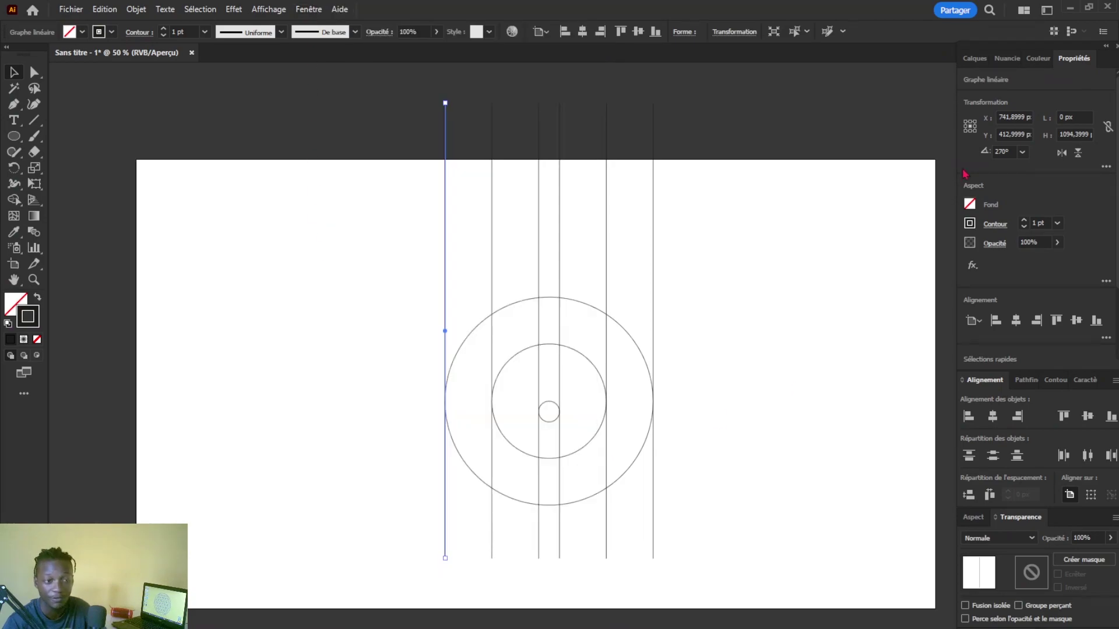
{"action": "left_click", "coordinate": [1002, 152]}
{"action": "type", "text": "47"}
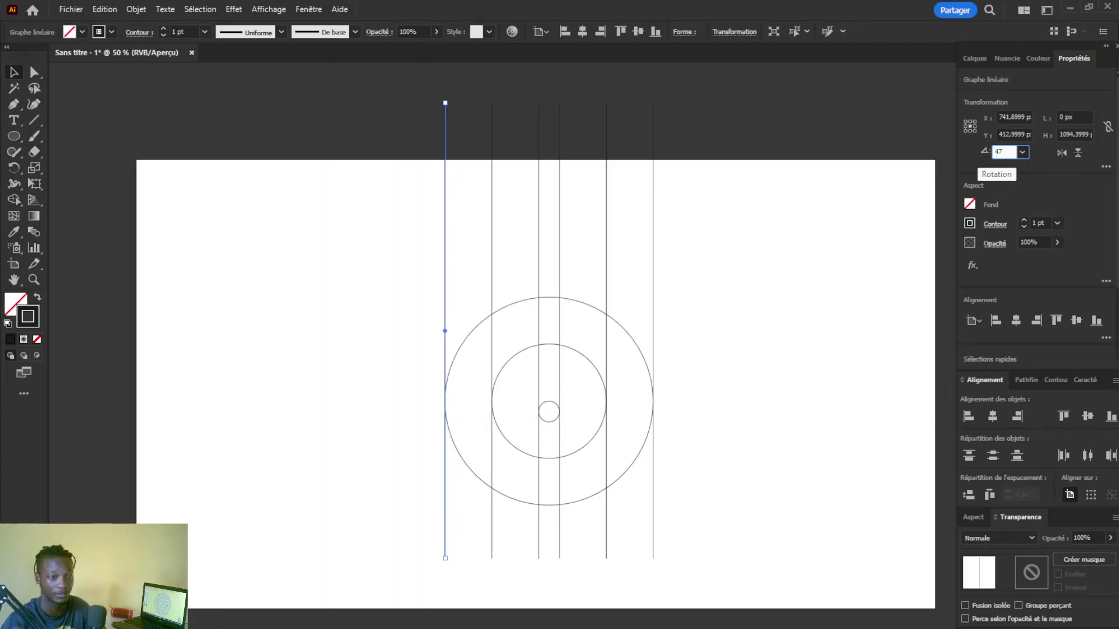
{"action": "key", "text": "Return"}
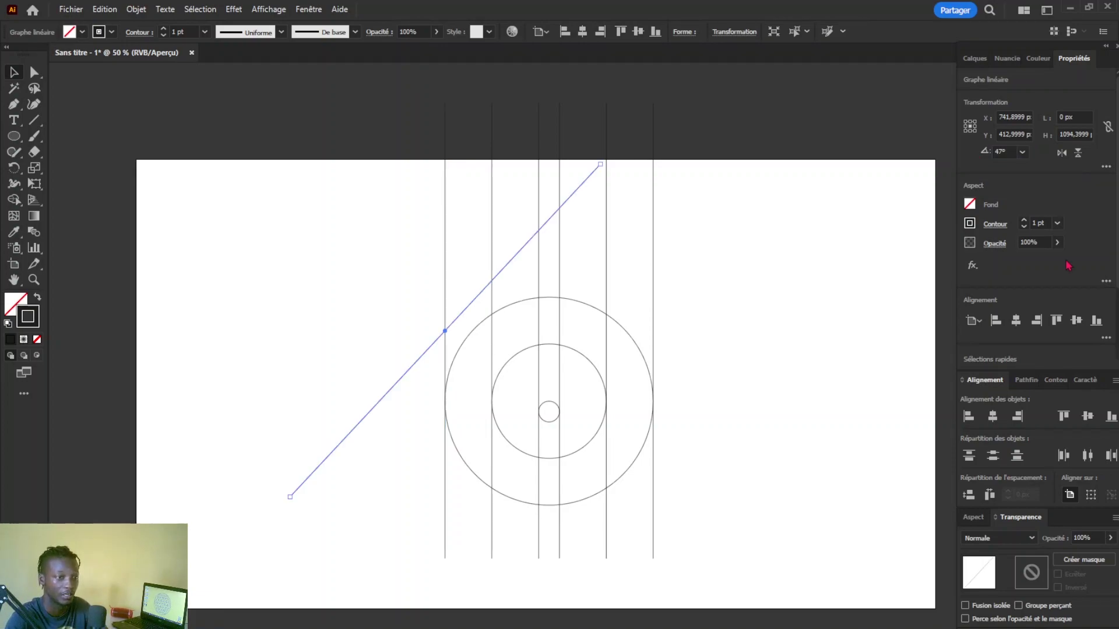
Reflect the diagonal line across the vertical axis as a copy to form an X
{"action": "right_click", "coordinate": [470, 306]}
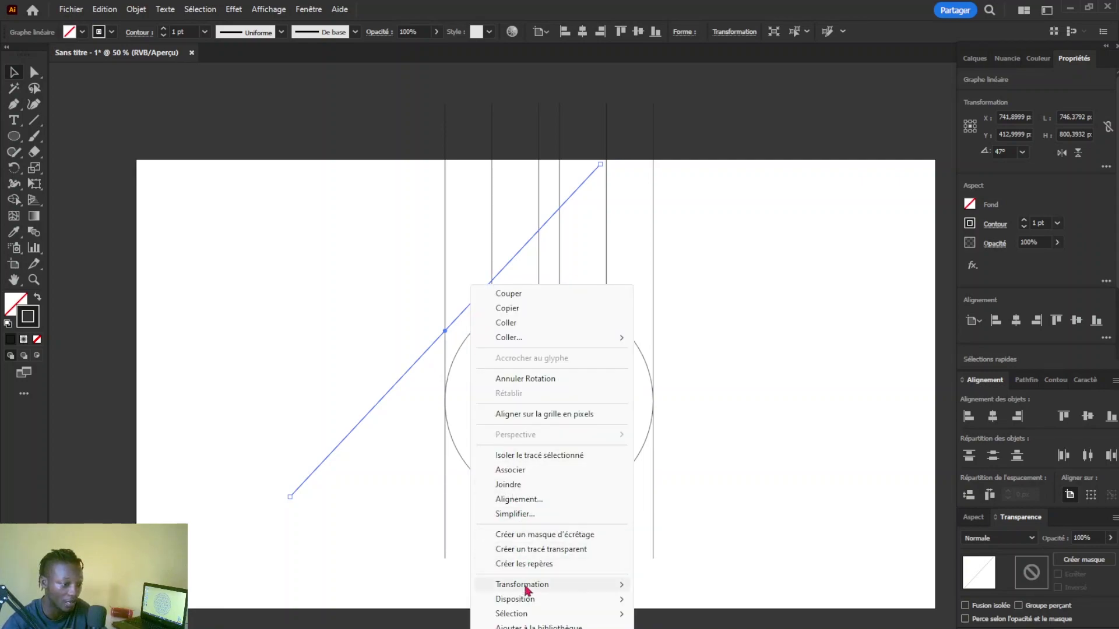
{"action": "mouse_move", "coordinate": [512, 584]}
{"action": "left_click", "coordinate": [715, 512]}
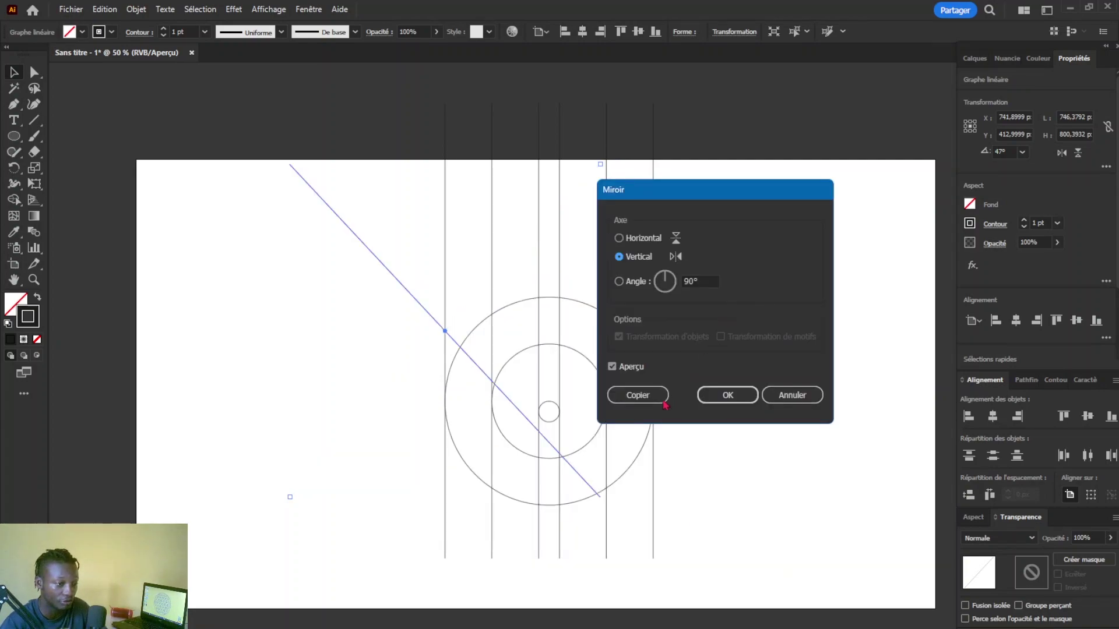
{"action": "left_click", "coordinate": [638, 395]}
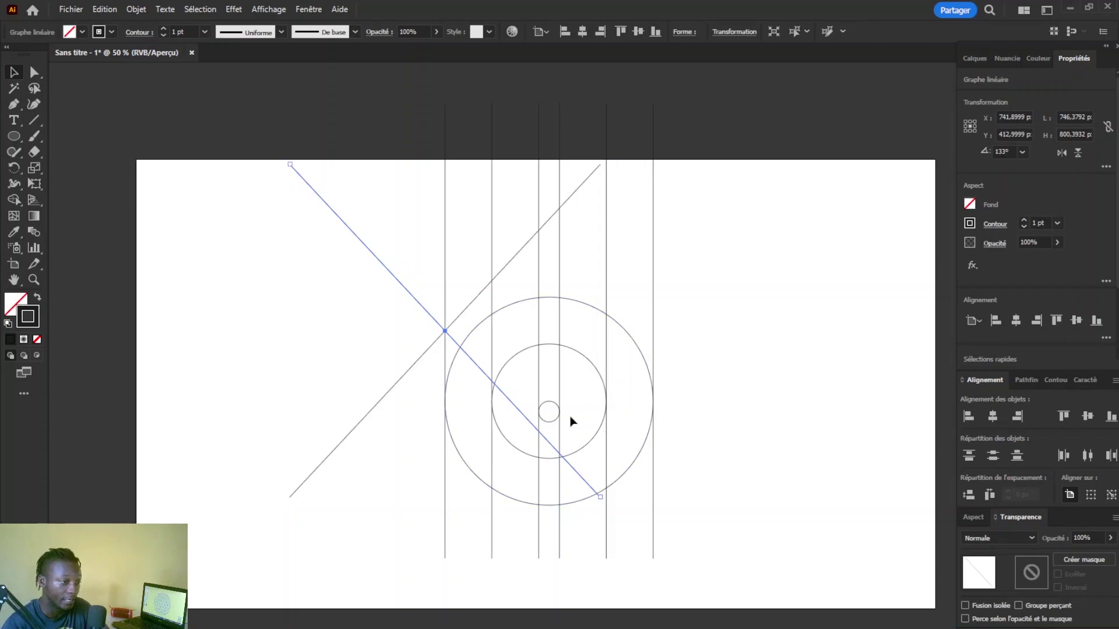
Move both diagonal lines up and across so their crossing lies on the second vertical line from the left
{"action": "left_click_drag", "start_coordinate": [408, 459], "coordinate": [341, 214]}
{"action": "scroll", "coordinate": [467, 222], "scroll_direction": "up", "scroll_amount": 1}
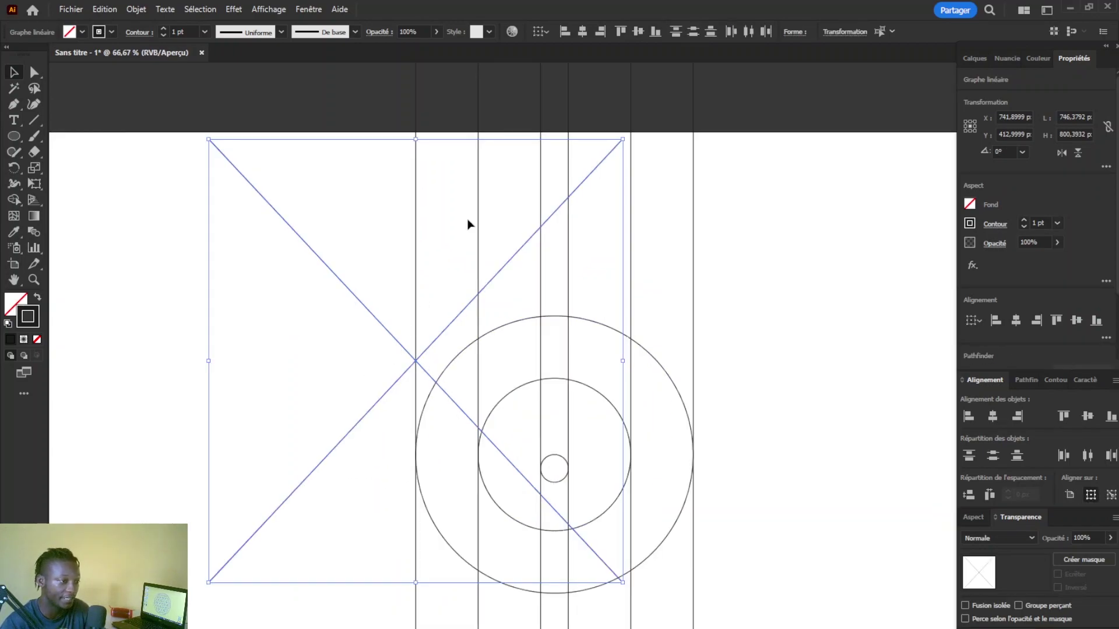
{"action": "left_click_drag", "start_coordinate": [474, 236], "coordinate": [407, 358]}
{"action": "left_click_drag", "start_coordinate": [332, 499], "coordinate": [392, 341]}
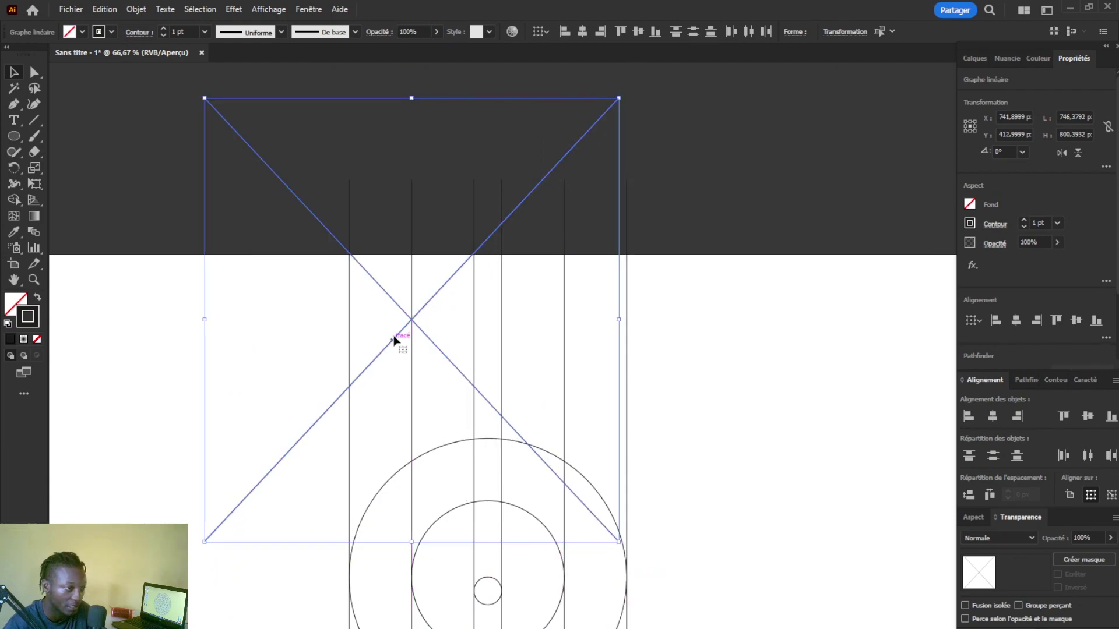
Duplicate the crossed diagonals horizontally so the copy's crossing lies on the middle circle's right tangent line
{"action": "scroll", "coordinate": [434, 308], "scroll_direction": "up", "scroll_amount": 2}
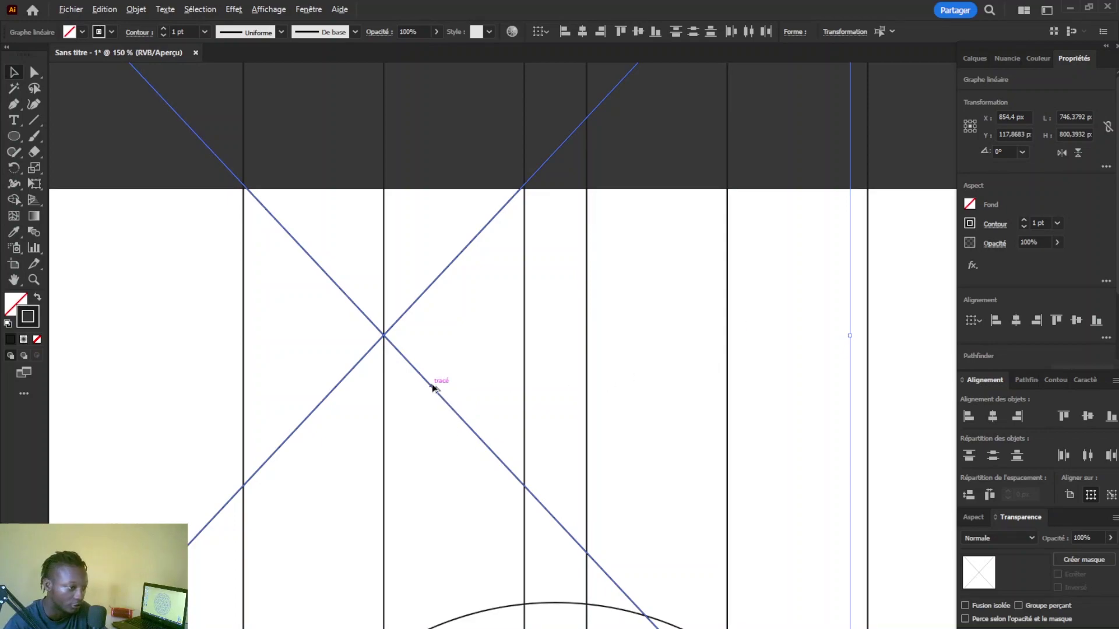
{"action": "left_click_drag", "start_coordinate": [434, 388], "coordinate": [775, 399]}
{"action": "scroll", "coordinate": [757, 391], "scroll_direction": "down", "scroll_amount": 3}
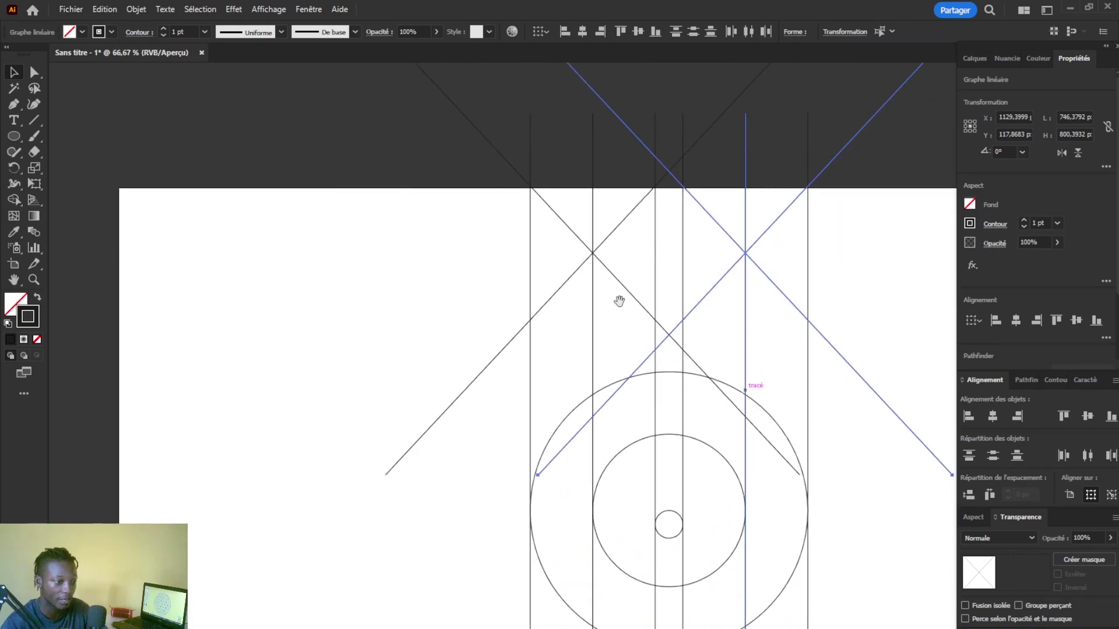
{"action": "scroll", "coordinate": [683, 385], "scroll_direction": "down", "scroll_amount": 4}
{"action": "scroll", "coordinate": [726, 383], "scroll_direction": "up", "scroll_amount": 3}
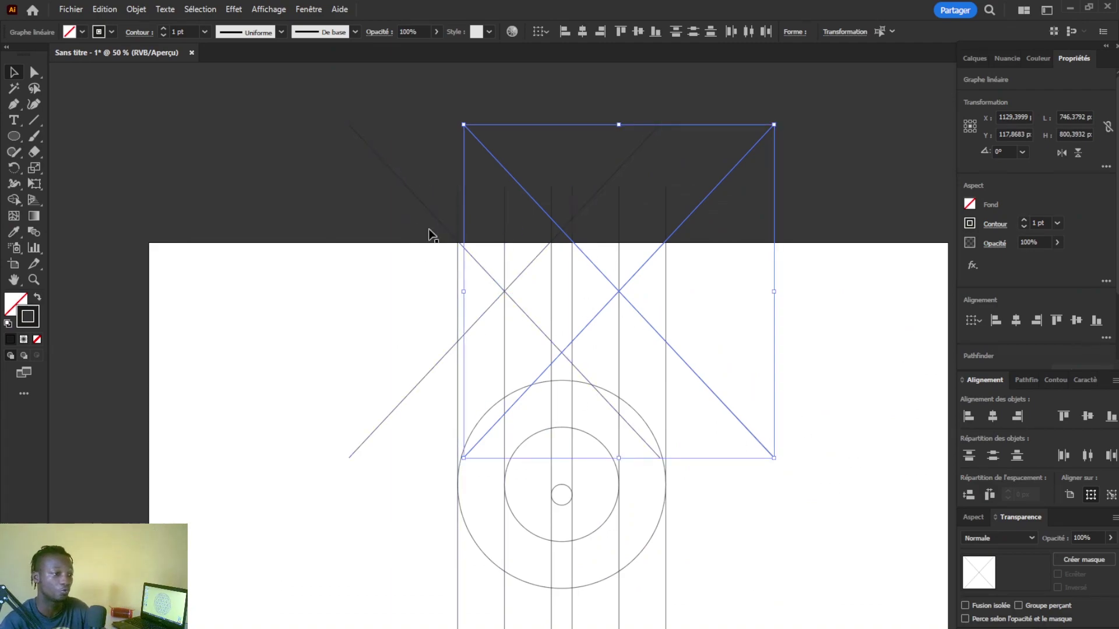
Draw a horizontal line about 671 px long across the vertical lines, just above the artboard's top edge
{"action": "left_click", "coordinate": [34, 120]}
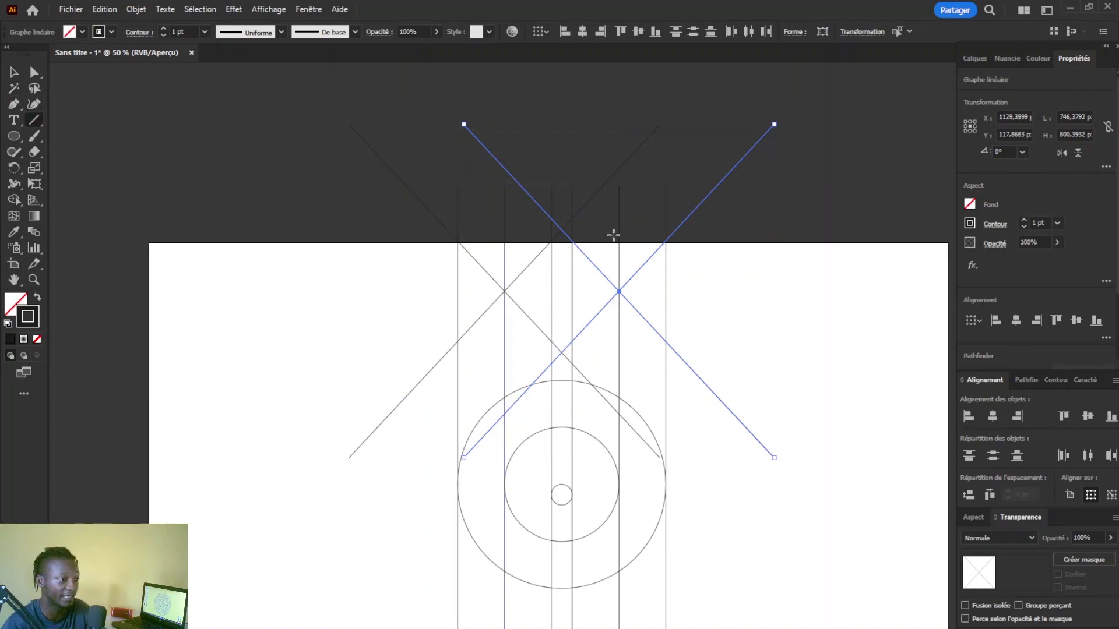
{"action": "scroll", "coordinate": [756, 234], "scroll_direction": "up", "scroll_amount": 3}
{"action": "left_click_drag", "start_coordinate": [362, 273], "coordinate": [756, 283]}
{"action": "left_click_drag", "start_coordinate": [143, 258], "coordinate": [980, 282]}
{"action": "scroll", "coordinate": [580, 261], "scroll_direction": "up", "scroll_amount": 1}
{"action": "left_click_drag", "start_coordinate": [185, 315], "coordinate": [347, 429]}
{"action": "scroll", "coordinate": [296, 388], "scroll_direction": "up", "scroll_amount": 4}
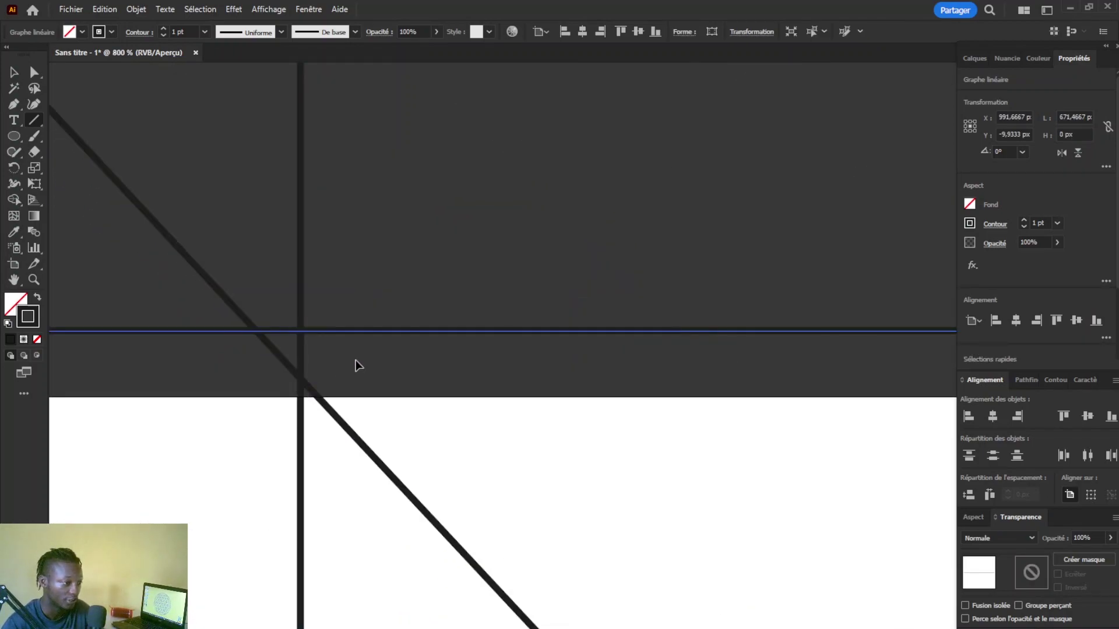
Move the horizontal line down onto the point where the diagonal crosses the leftmost vertical line
{"action": "scroll", "coordinate": [376, 366], "scroll_direction": "up", "scroll_amount": 3}
{"action": "left_click_drag", "start_coordinate": [260, 379], "coordinate": [452, 337]}
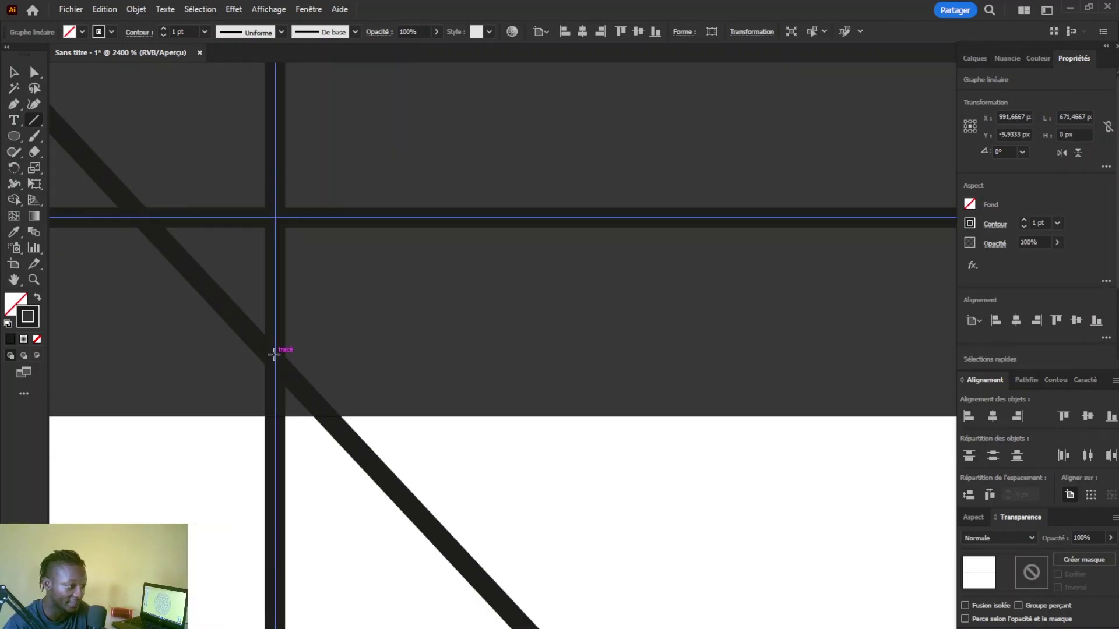
{"action": "key", "text": "v"}
{"action": "left_click_drag", "start_coordinate": [499, 225], "coordinate": [511, 368]}
{"action": "key", "text": "ctrl+0"}
Select the whole construction and remove all line pieces above the horizontal line with the Shape Builder
{"action": "left_click_drag", "start_coordinate": [650, 553], "coordinate": [338, 226]}
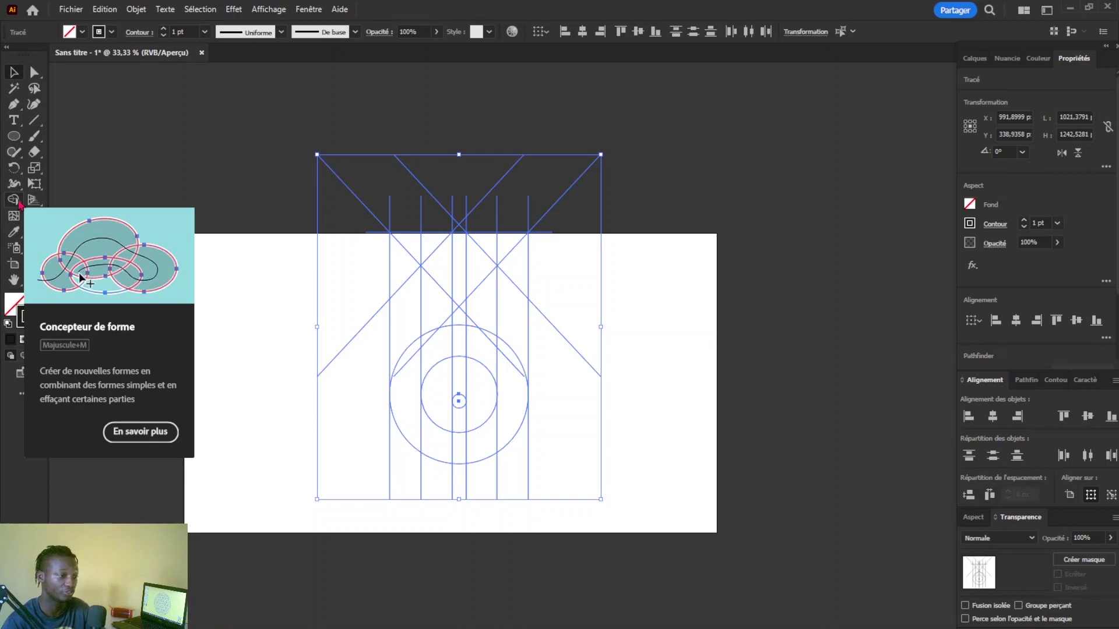
{"action": "left_click", "coordinate": [16, 201]}
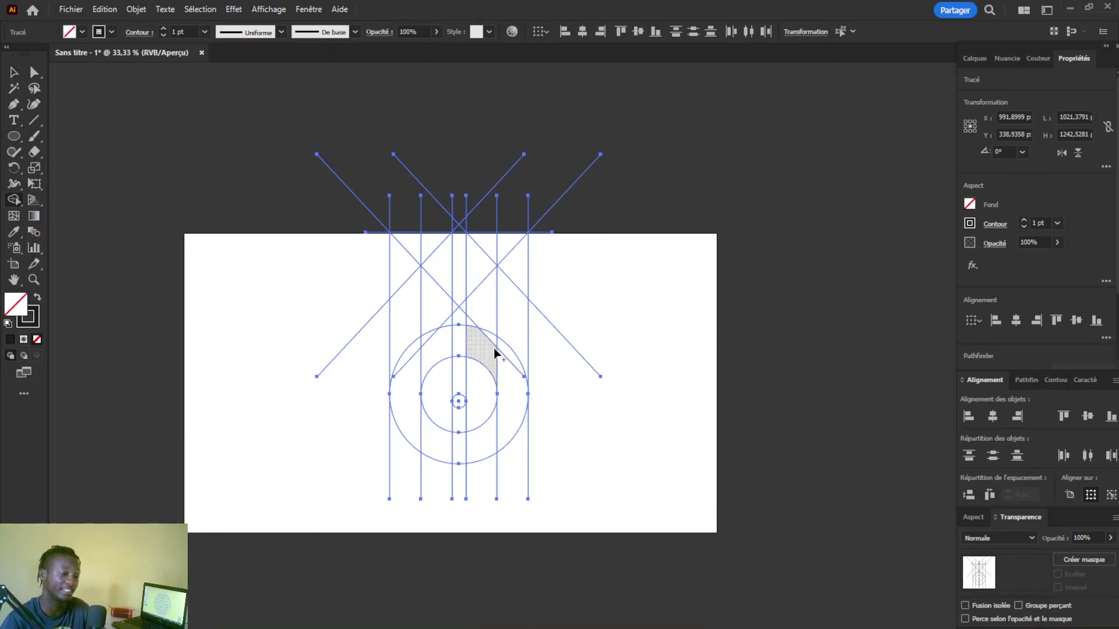
{"action": "scroll", "coordinate": [494, 309], "scroll_direction": "up", "scroll_amount": 3}
{"action": "left_click_drag", "start_coordinate": [482, 306], "coordinate": [535, 378]}
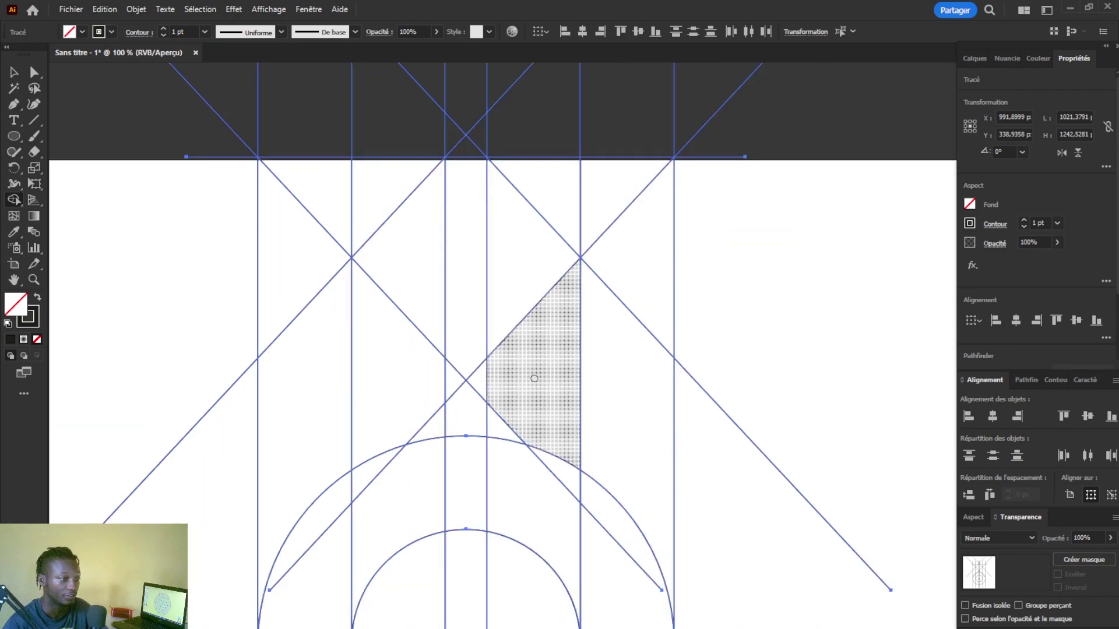
{"action": "scroll", "coordinate": [544, 317], "scroll_direction": "down", "scroll_amount": 2}
{"action": "left_click_drag", "start_coordinate": [529, 262], "coordinate": [551, 347]}
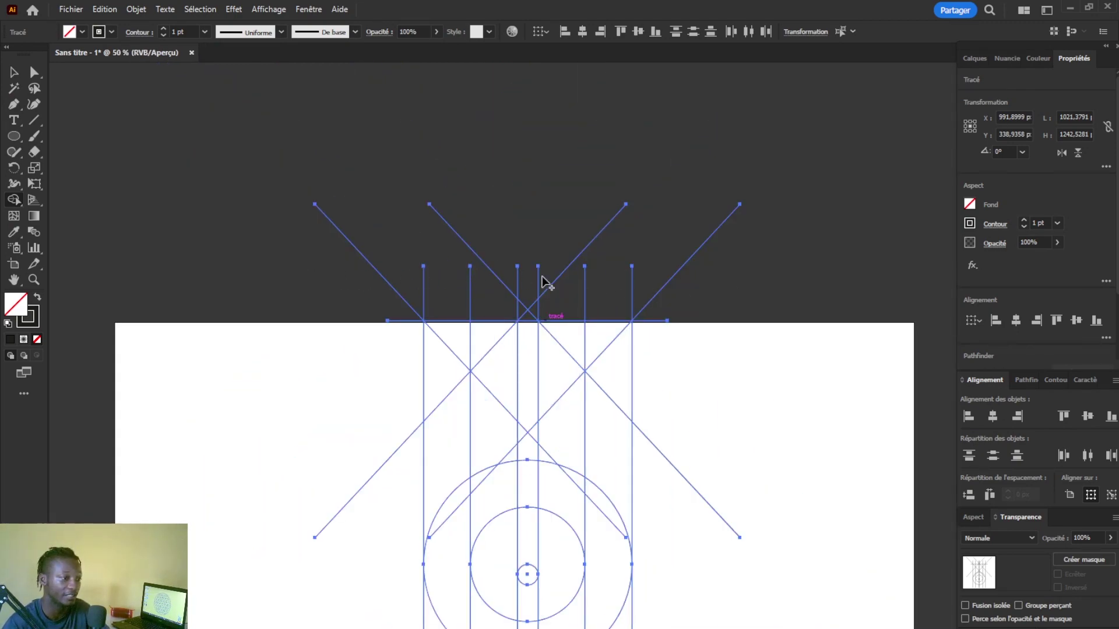
{"action": "mouse_move", "coordinate": [755, 302]}
{"action": "left_mouse_down"}
{"action": "mouse_move", "coordinate": [524, 280]}
{"action": "mouse_move", "coordinate": [334, 274]}
{"action": "left_mouse_up"}
{"action": "left_click_drag", "start_coordinate": [494, 314], "coordinate": [555, 314]}
{"action": "left_click", "coordinate": [532, 305], "text": "alt"}
{"action": "left_click", "coordinate": [528, 305], "text": "alt"}
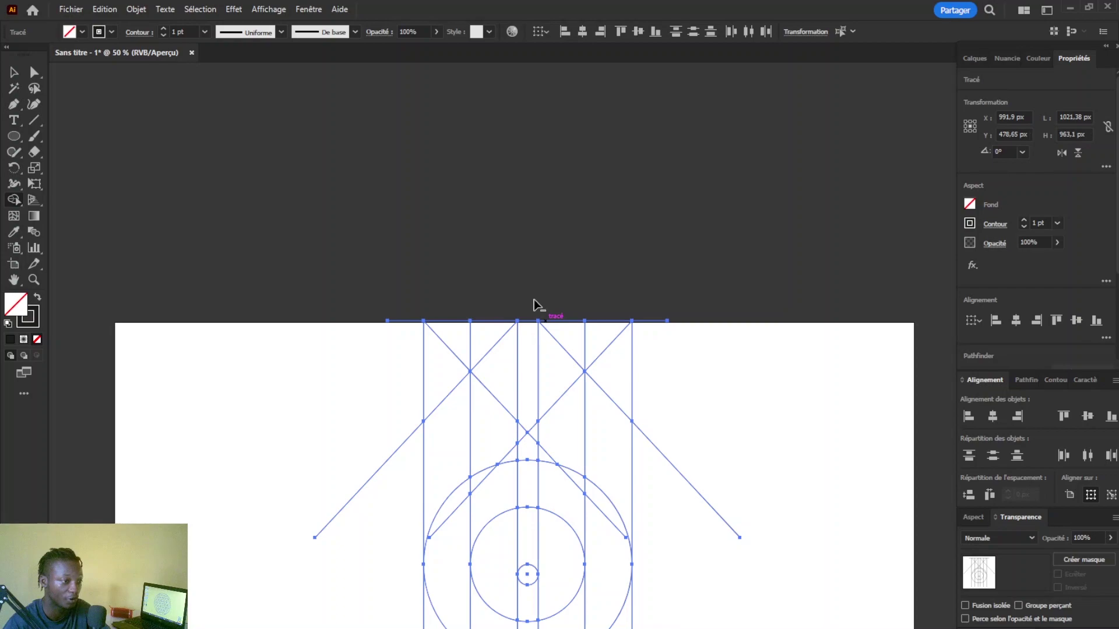
Remove the vertical line ends below the outer circle and all diagonal and horizontal ends outside the outermost vertical lines
{"action": "scroll", "coordinate": [524, 467], "scroll_direction": "down", "scroll_amount": 3}
{"action": "left_click_drag", "start_coordinate": [676, 537], "coordinate": [402, 536]}
{"action": "left_click_drag", "start_coordinate": [707, 213], "coordinate": [671, 382]}
{"action": "left_click_drag", "start_coordinate": [390, 222], "coordinate": [382, 341]}
{"action": "left_click_drag", "start_coordinate": [411, 189], "coordinate": [407, 129]}
{"action": "left_click_drag", "start_coordinate": [655, 120], "coordinate": [654, 182]}
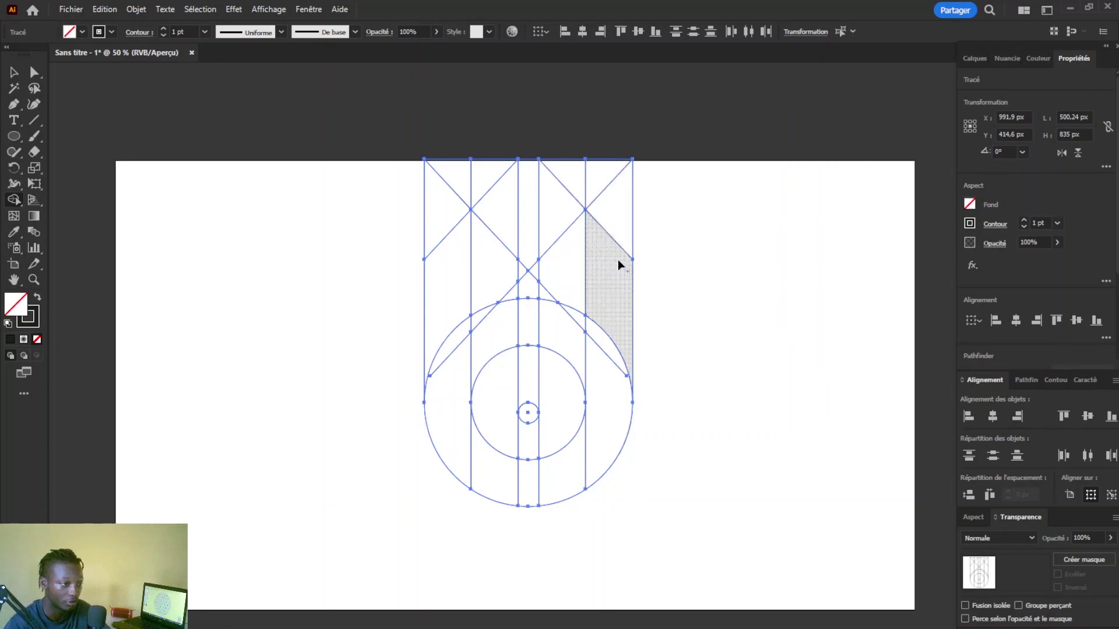
Select the whole trimmed construction and nudge it down about 75 px on the artboard
{"action": "key", "text": "v"}
{"action": "left_click_drag", "start_coordinate": [716, 543], "coordinate": [362, 123]}
{"action": "key", "text": "Down"}
{"action": "key", "text": "Down"}
{"action": "key", "text": "Down"}
{"action": "key", "text": "Down"}
{"action": "key", "text": "Down"}
{"action": "key", "text": "Down"}
{"action": "key", "text": "Down"}
{"action": "key", "text": "Down"}
{"action": "key", "text": "Down"}
{"action": "key", "text": "Down"}
{"action": "key", "text": "Down"}
{"action": "key", "text": "Down"}
{"action": "key", "text": "Down"}
{"action": "key", "text": "Down"}
{"action": "key", "text": "Down"}
{"action": "key", "text": "Down"}
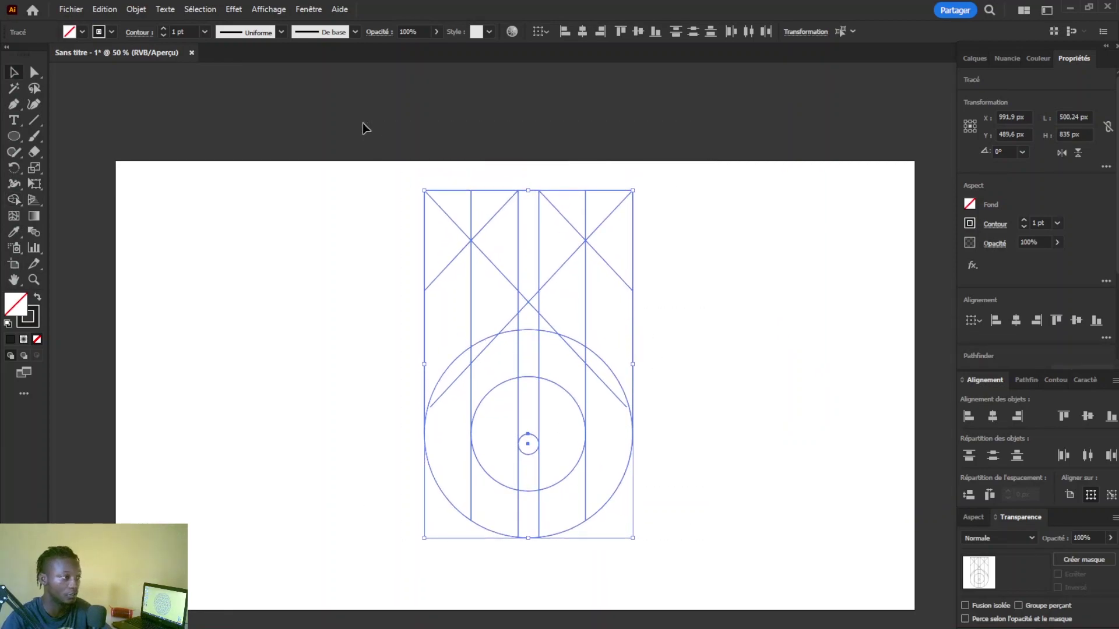
Merge the two halves of each inverted triangle at the top of the arms with the Shape Builder
{"action": "left_click", "coordinate": [19, 204]}
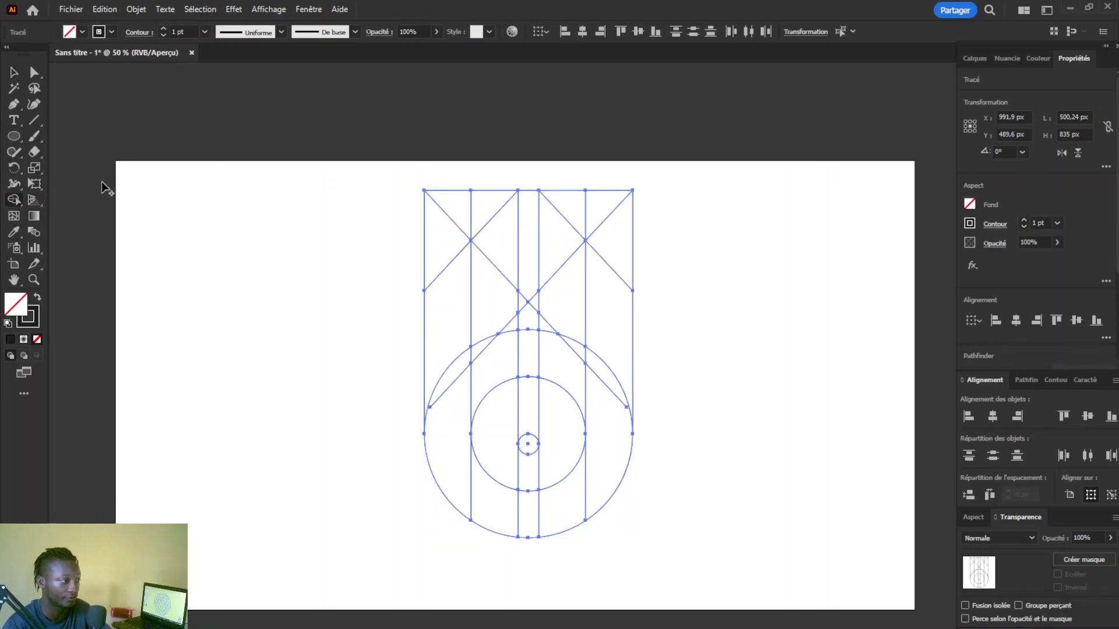
{"action": "scroll", "coordinate": [518, 246], "scroll_direction": "up", "scroll_amount": 2}
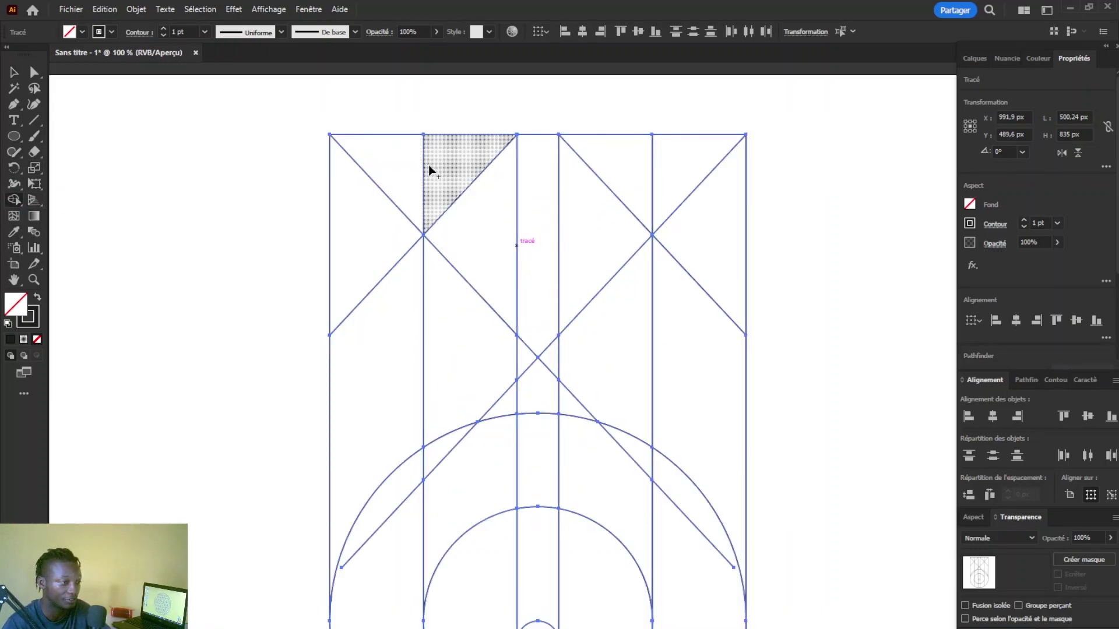
{"action": "left_click_drag", "start_coordinate": [403, 166], "coordinate": [446, 179]}
{"action": "left_click_drag", "start_coordinate": [661, 177], "coordinate": [685, 179]}
Merge the regions between the outer and middle outlines into one U-shaped band, and the inner regions into another
{"action": "left_click_drag", "start_coordinate": [663, 347], "coordinate": [637, 232]}
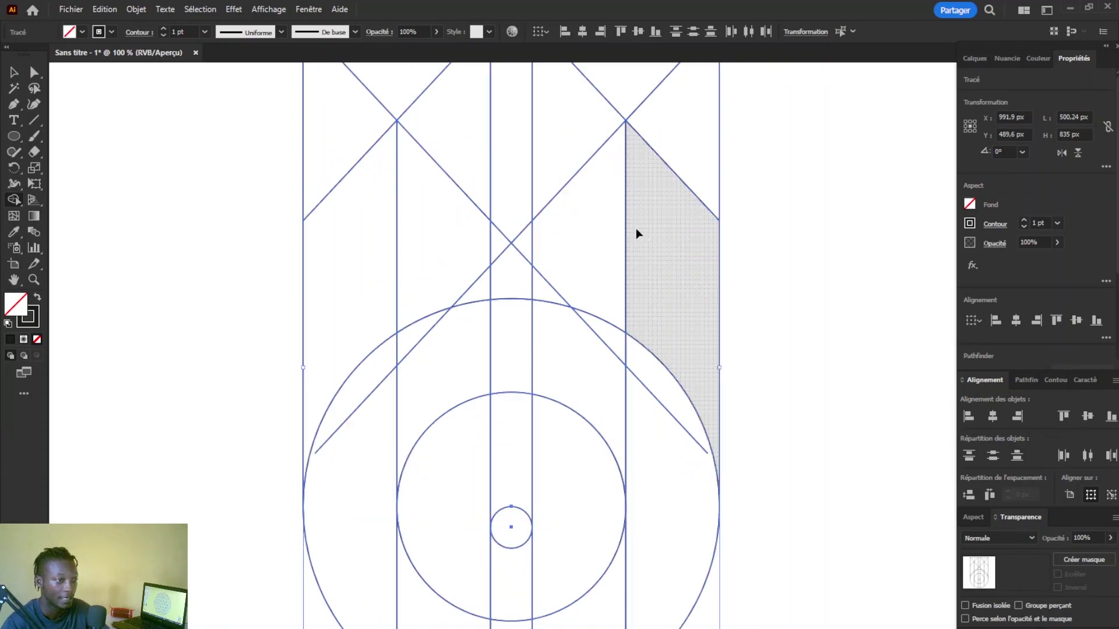
{"action": "scroll", "coordinate": [636, 232], "scroll_direction": "down", "scroll_amount": 1}
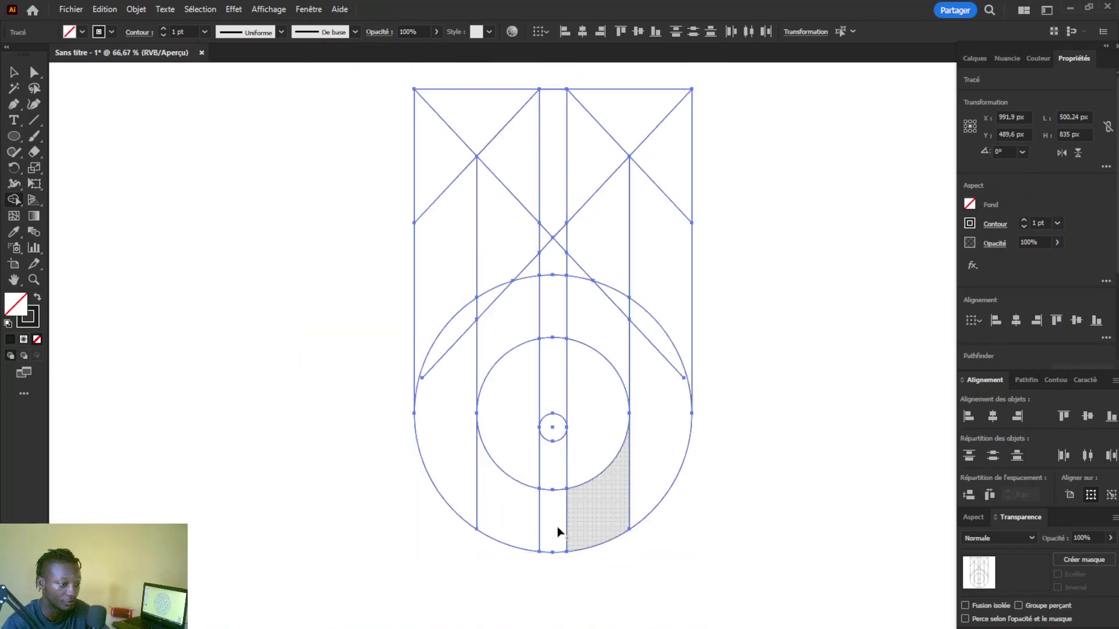
{"action": "mouse_move", "coordinate": [660, 207]}
{"action": "left_mouse_down"}
{"action": "mouse_move", "coordinate": [659, 339]}
{"action": "mouse_move", "coordinate": [639, 474]}
{"action": "mouse_move", "coordinate": [602, 501]}
{"action": "mouse_move", "coordinate": [525, 514]}
{"action": "mouse_move", "coordinate": [462, 454]}
{"action": "mouse_move", "coordinate": [451, 424]}
{"action": "mouse_move", "coordinate": [427, 173]}
{"action": "left_mouse_up"}
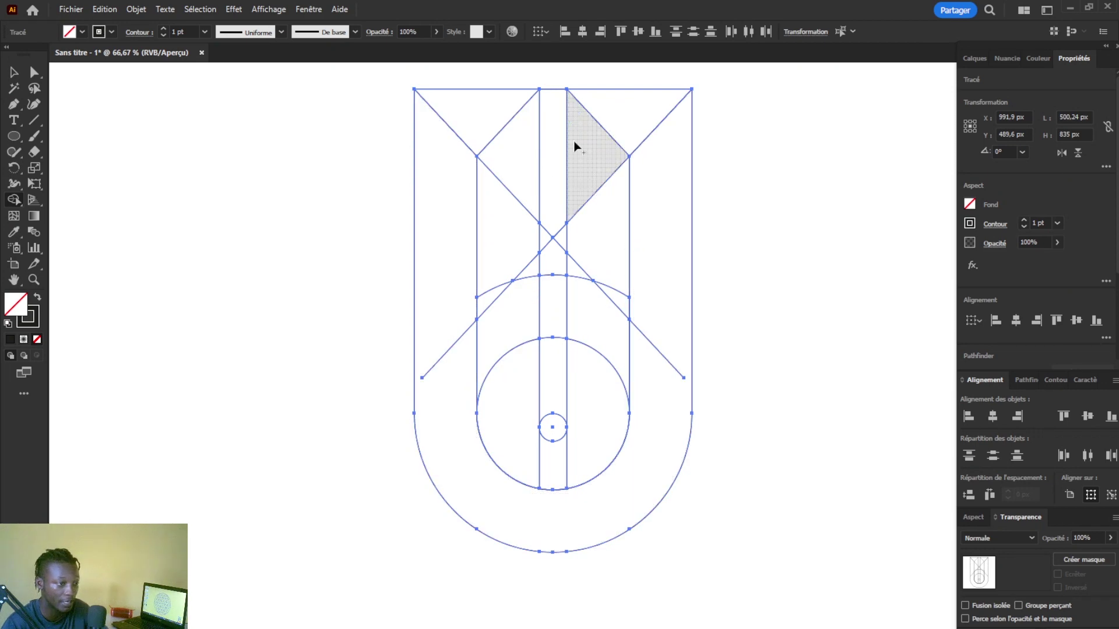
{"action": "mouse_move", "coordinate": [509, 145]}
{"action": "left_mouse_down"}
{"action": "mouse_move", "coordinate": [509, 264]}
{"action": "mouse_move", "coordinate": [535, 452]}
{"action": "mouse_move", "coordinate": [532, 412]}
{"action": "left_mouse_up"}
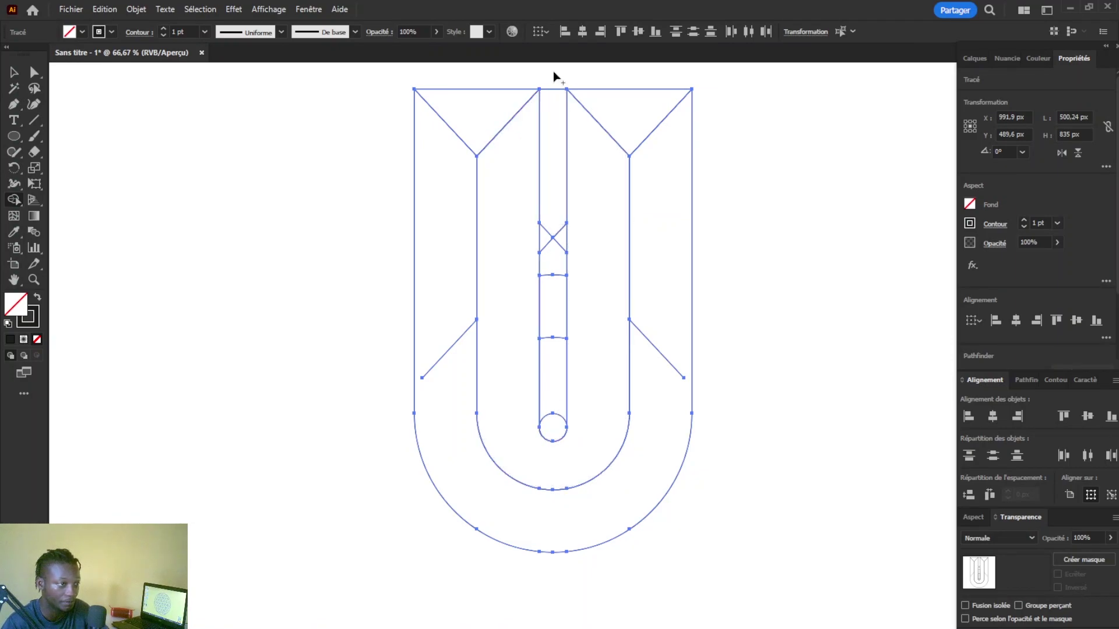
Remove the central slot regions including the small circle, and the leftover diagonal ends in the outer band
{"action": "left_click_drag", "start_coordinate": [549, 73], "coordinate": [553, 381]}
{"action": "left_click", "coordinate": [553, 427], "text": "alt"}
{"action": "left_click", "coordinate": [656, 350], "text": "alt"}
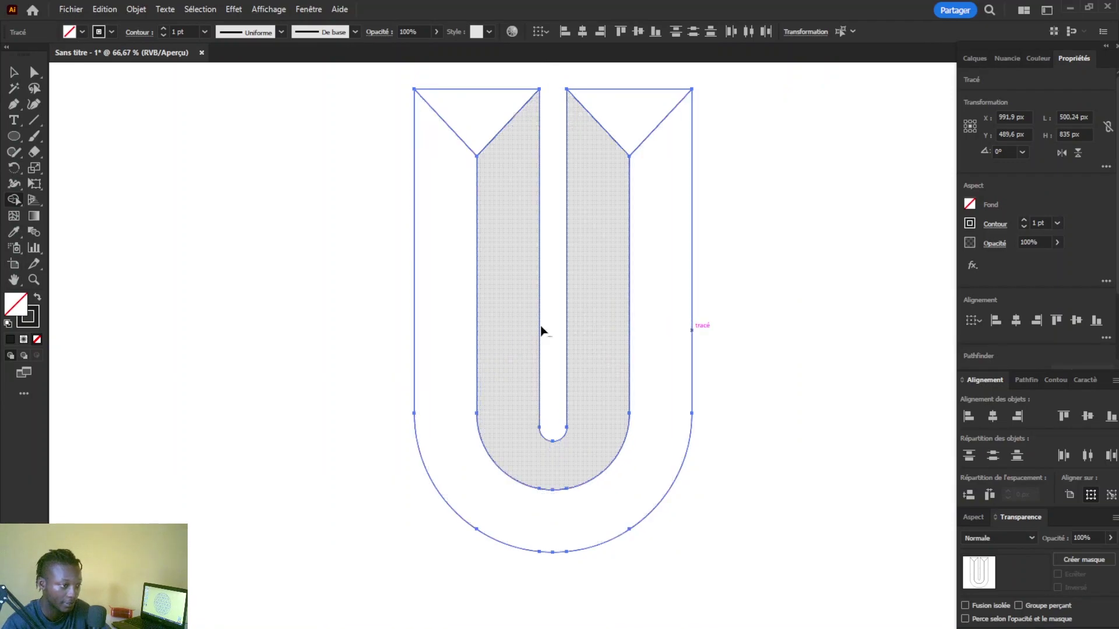
{"action": "scroll", "coordinate": [582, 326], "scroll_direction": "down", "scroll_amount": 1}
{"action": "scroll", "coordinate": [606, 264], "scroll_direction": "up", "scroll_amount": 3}
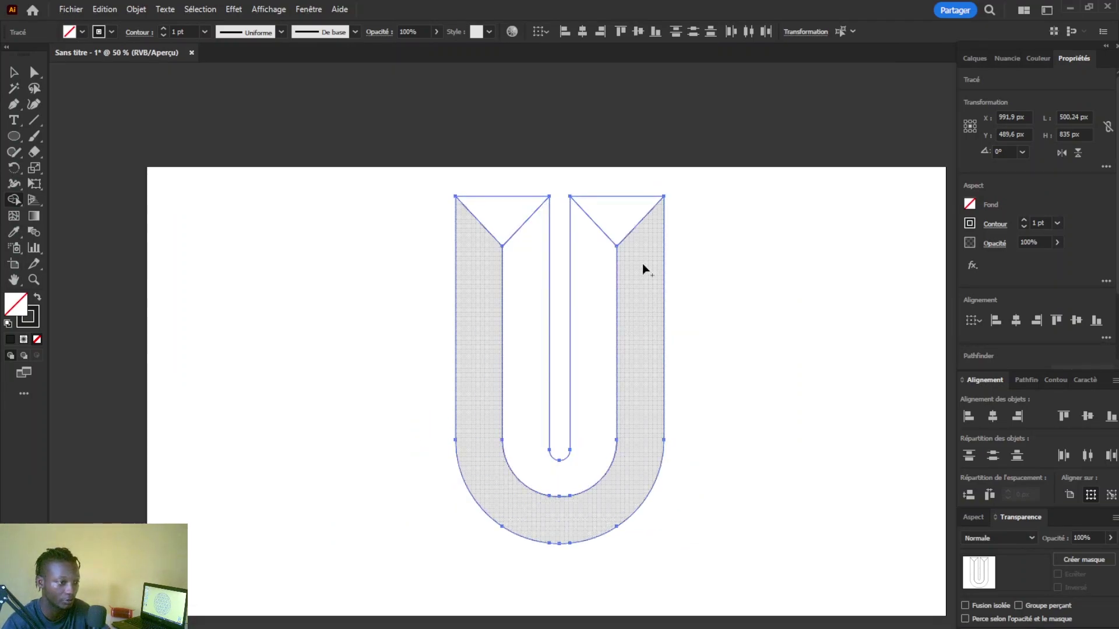
Select all shapes of the U and fill them with a linear white-to-black gradient
{"action": "key", "text": "v"}
{"action": "left_click", "coordinate": [617, 255]}
{"action": "left_click", "coordinate": [647, 215]}
{"action": "key", "text": "ctrl+a"}
{"action": "key", "text": "shift+m"}
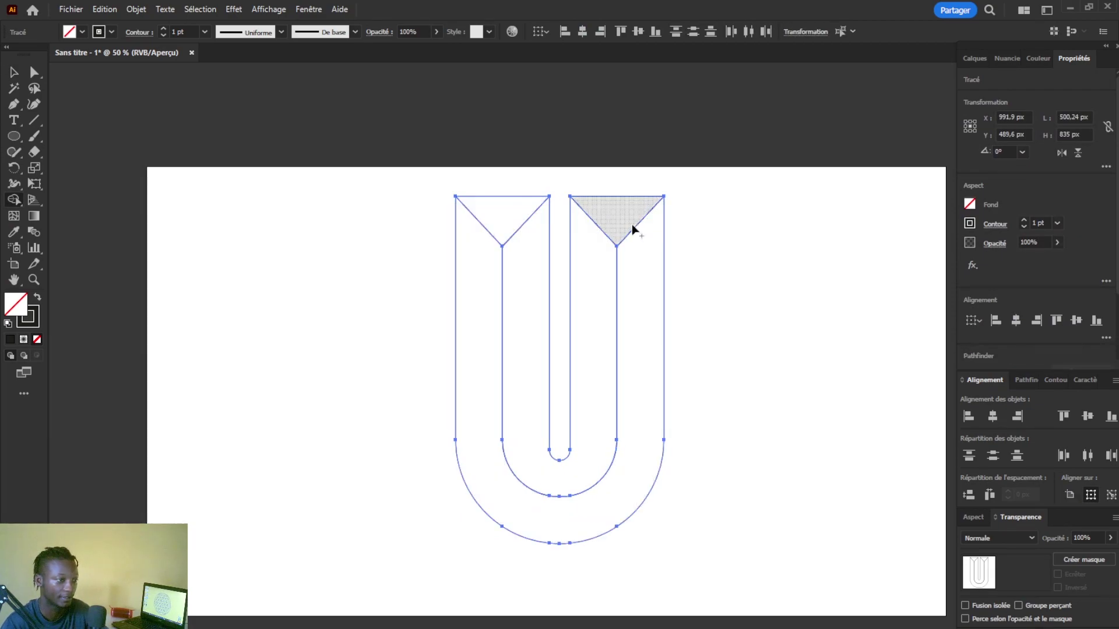
{"action": "key", "text": "v"}
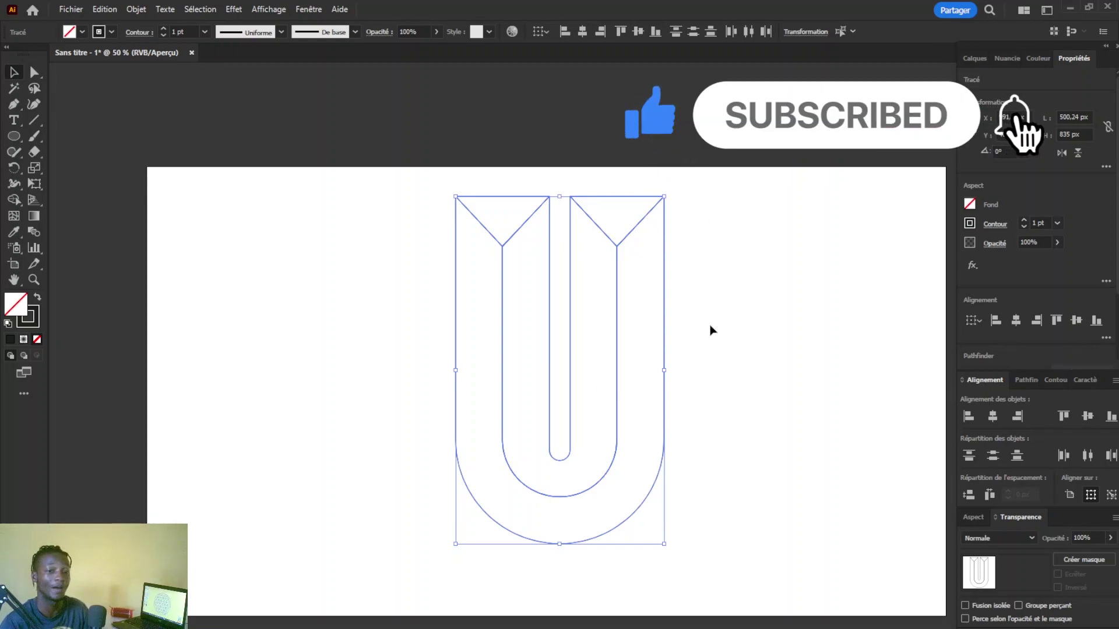
{"action": "left_click", "coordinate": [310, 9]}
{"action": "left_click", "coordinate": [405, 307]}
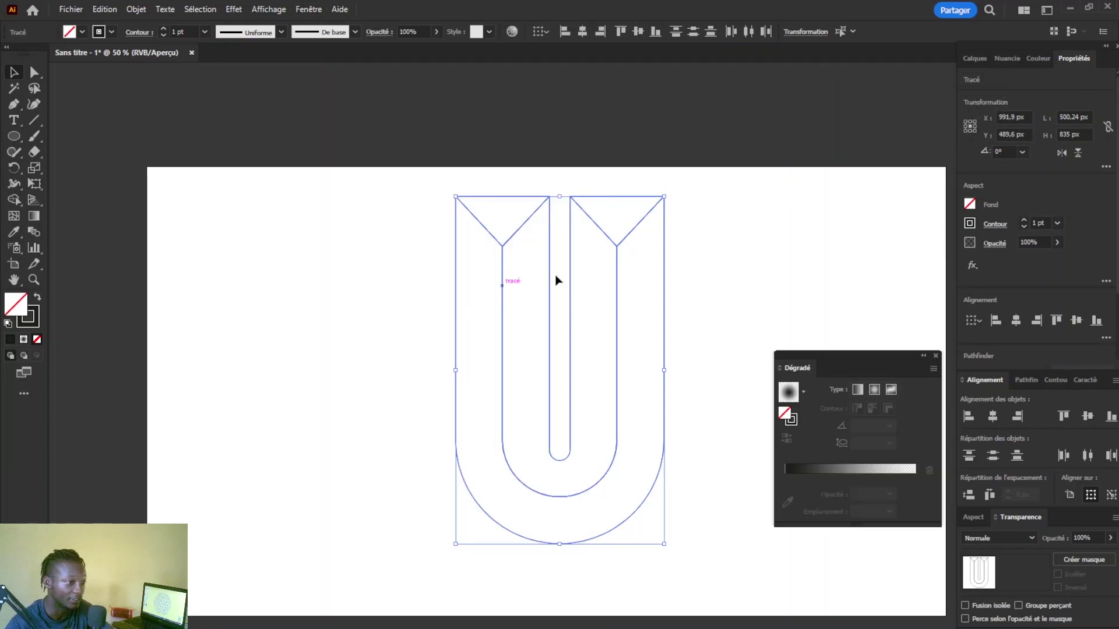
{"action": "left_click", "coordinate": [803, 391]}
{"action": "left_click", "coordinate": [747, 421]}
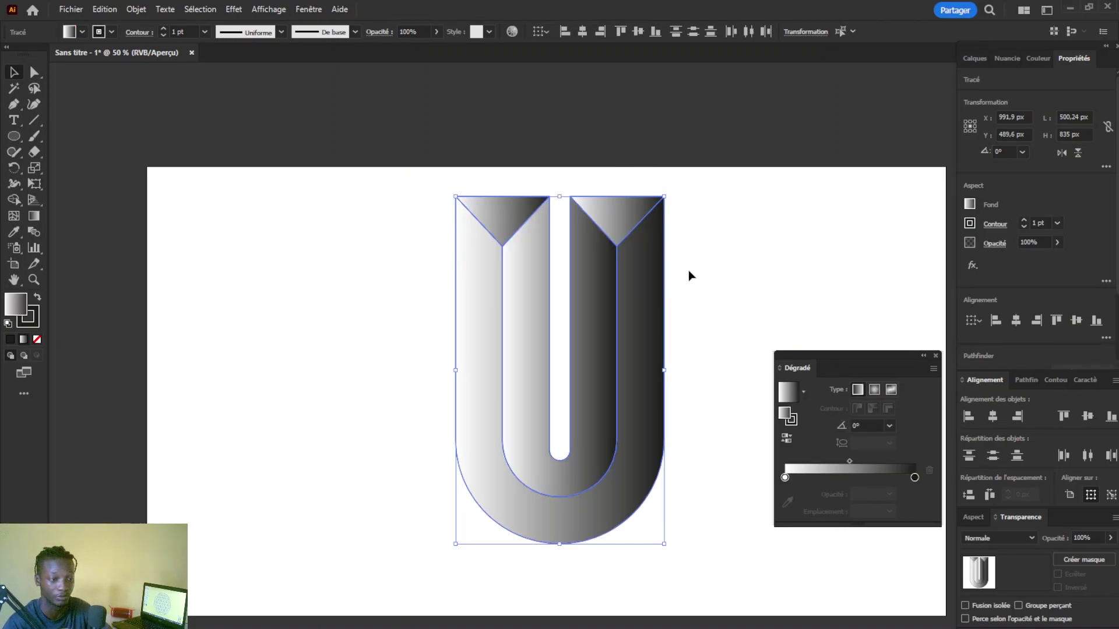
Change the gradient's white stop to the dark red swatch and deselect the U
{"action": "double_click", "coordinate": [784, 478]}
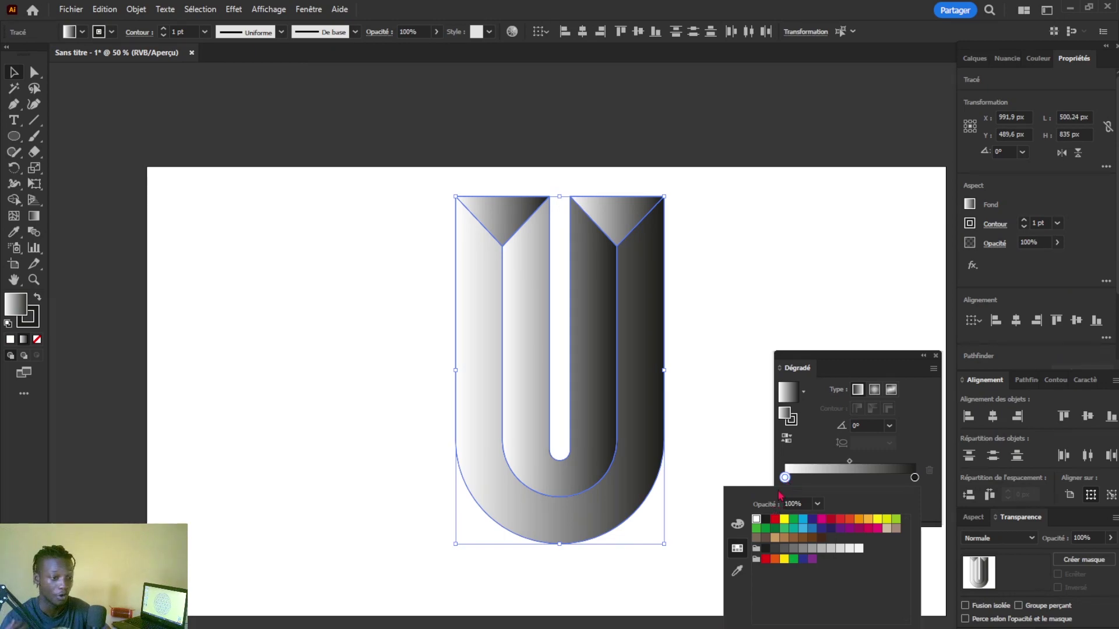
{"action": "left_click", "coordinate": [831, 519]}
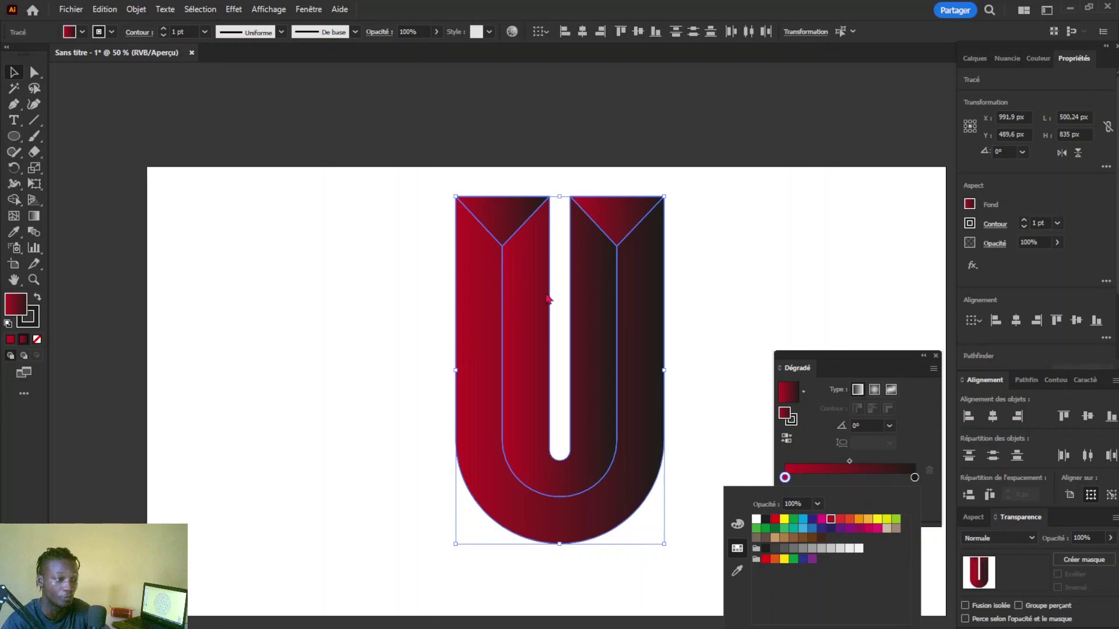
{"action": "left_click", "coordinate": [701, 235]}
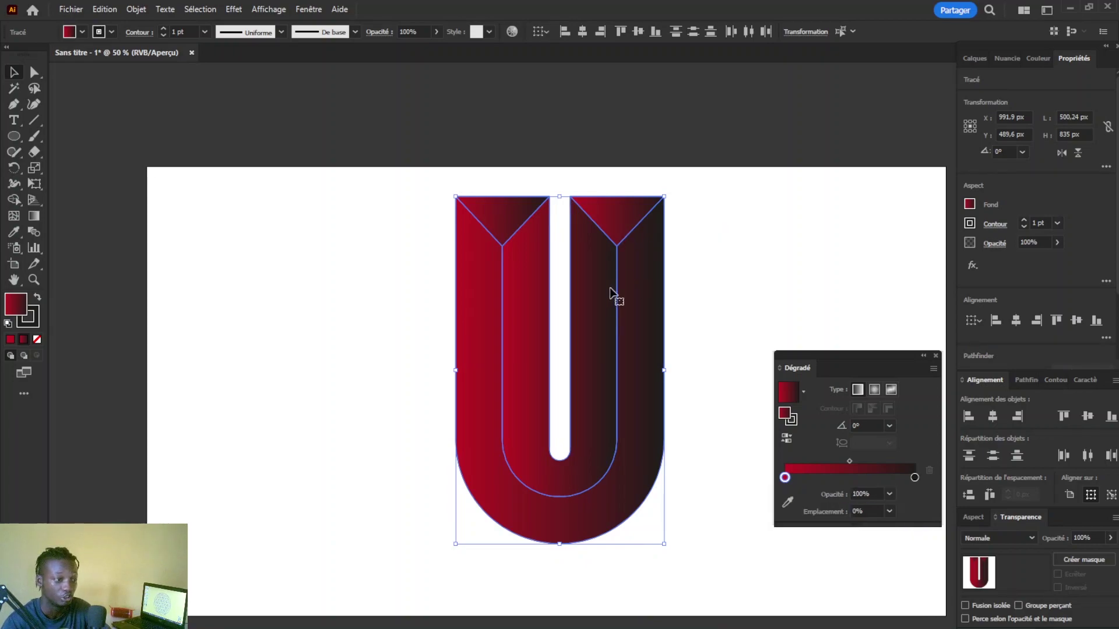
{"action": "left_click", "coordinate": [705, 272]}
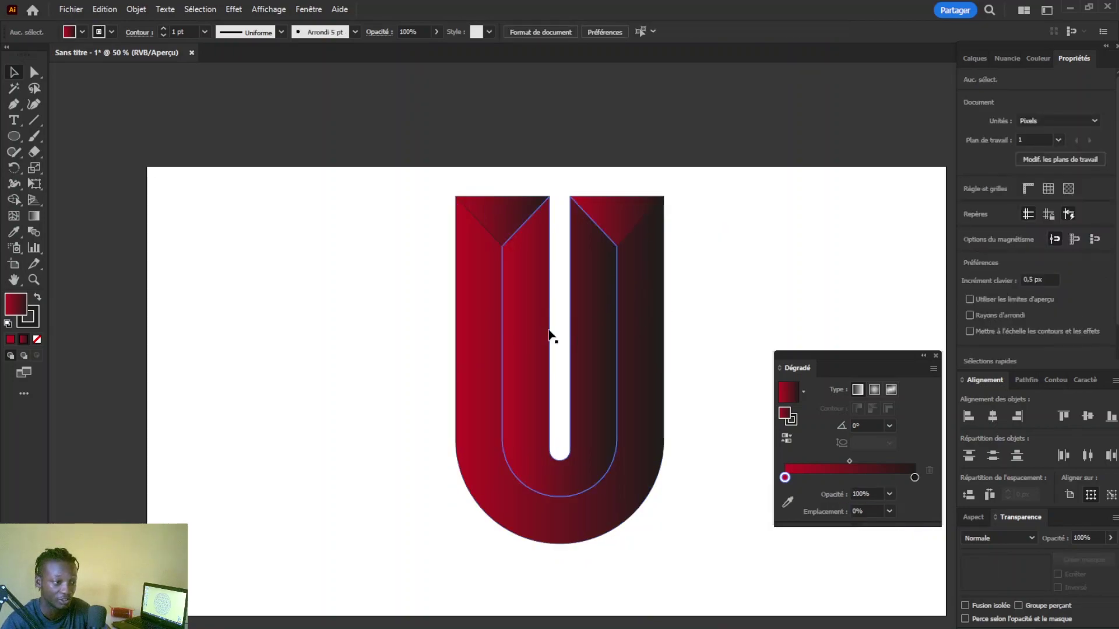
Redirect the outer band's gradient vertically at 90°, from red just below the U to black well above it
{"action": "left_click", "coordinate": [490, 318]}
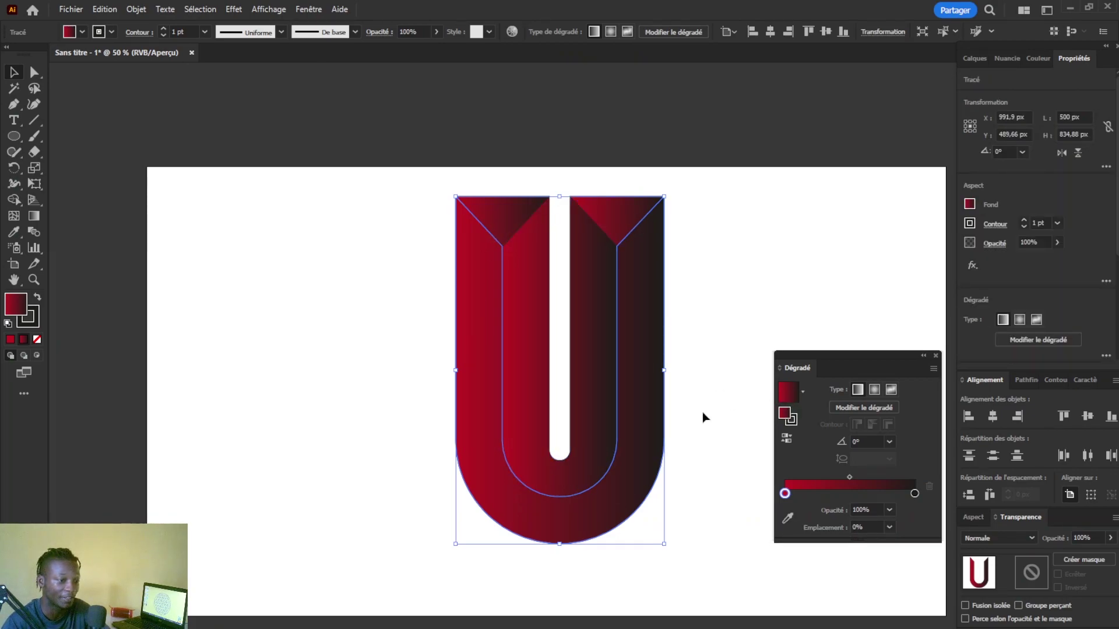
{"action": "left_click", "coordinate": [35, 217]}
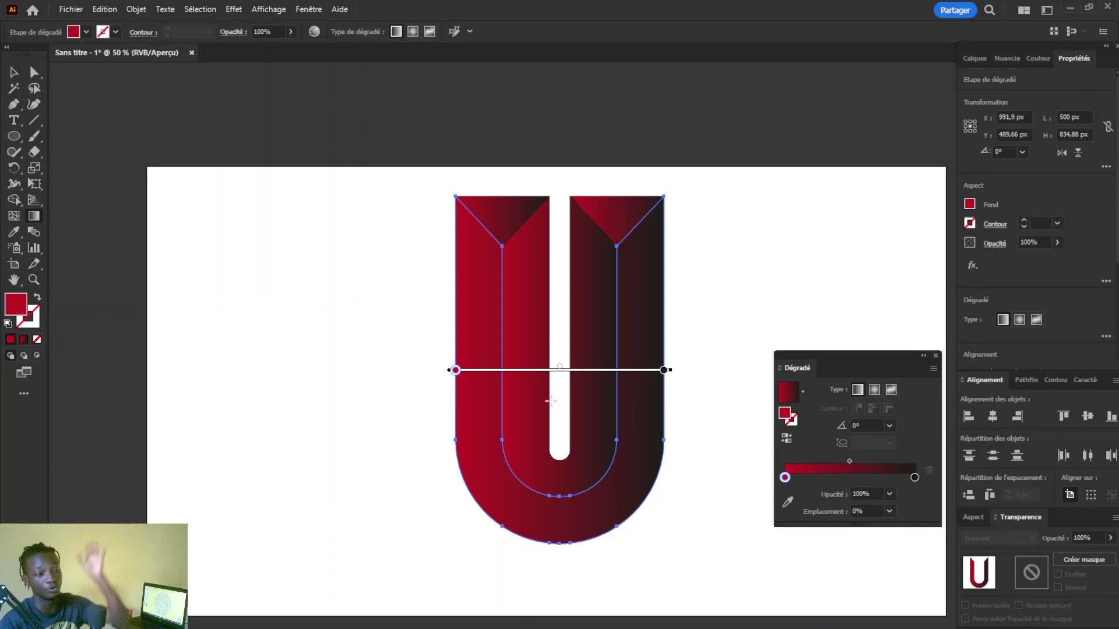
{"action": "left_click_drag", "start_coordinate": [560, 555], "coordinate": [560, 80]}
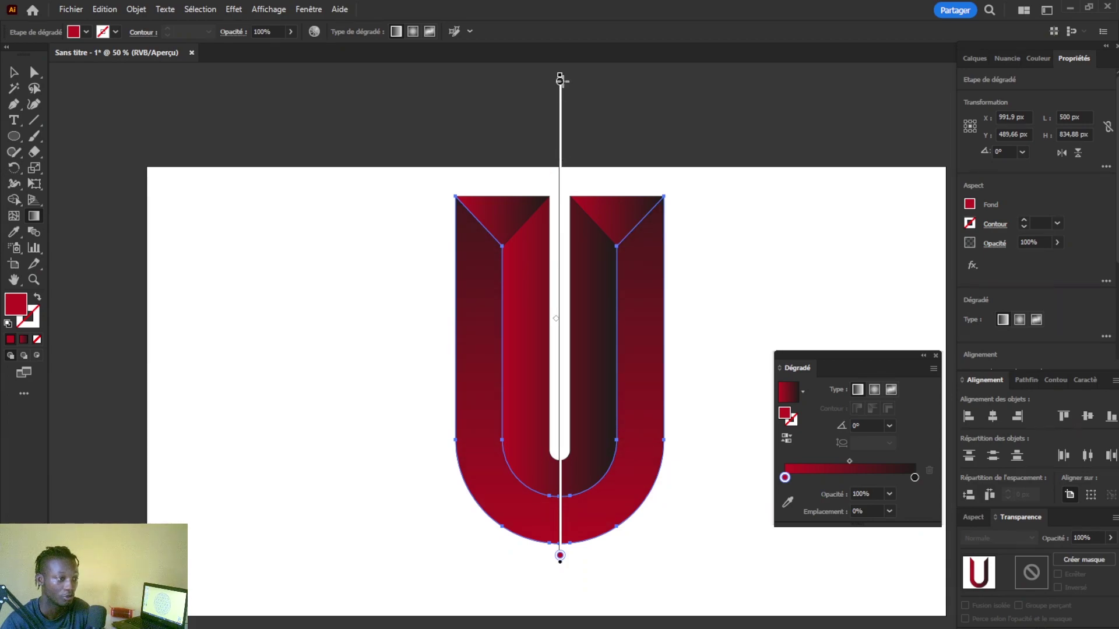
{"action": "scroll", "coordinate": [551, 360], "scroll_direction": "up", "scroll_amount": 14}
{"action": "scroll", "coordinate": [550, 360], "scroll_direction": "down", "scroll_amount": 9}
{"action": "scroll", "coordinate": [554, 373], "scroll_direction": "up", "scroll_amount": 1}
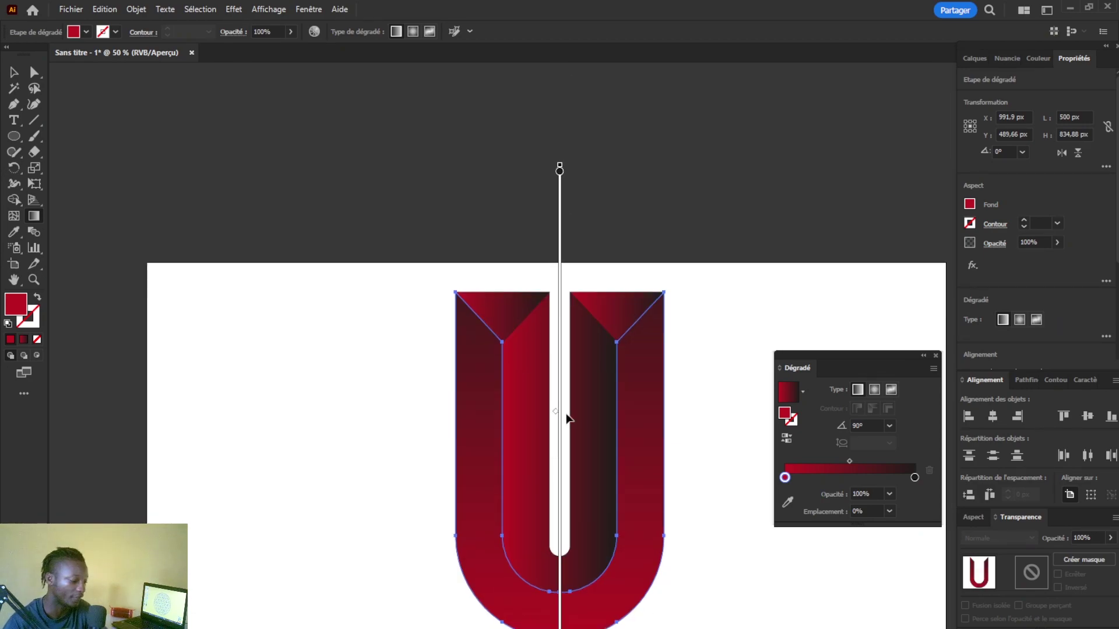
Redirect the inner band's gradient to -90°, from red just above the U to black below it
{"action": "key", "text": "v"}
{"action": "left_click", "coordinate": [586, 350]}
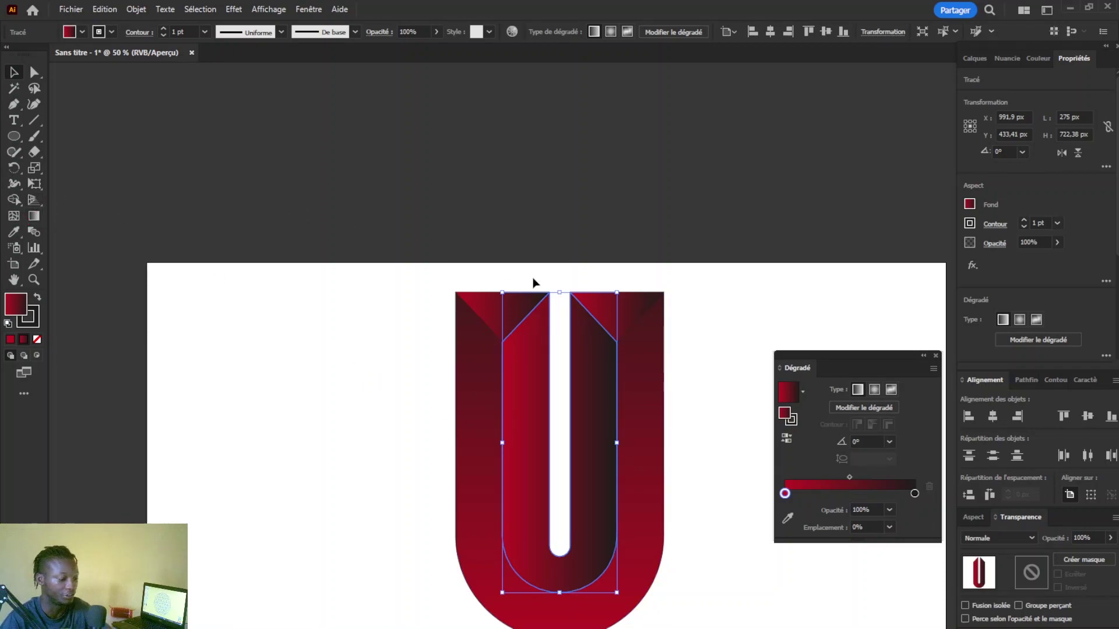
{"action": "key", "text": "g"}
{"action": "mouse_move", "coordinate": [558, 269]}
{"action": "left_mouse_down"}
{"action": "mouse_move", "coordinate": [560, 466]}
{"action": "mouse_move", "coordinate": [593, 617]}
{"action": "mouse_move", "coordinate": [591, 597]}
{"action": "left_mouse_up"}
{"action": "scroll", "coordinate": [596, 419], "scroll_direction": "up", "scroll_amount": 2}
{"action": "scroll", "coordinate": [600, 335], "scroll_direction": "up", "scroll_amount": 5}
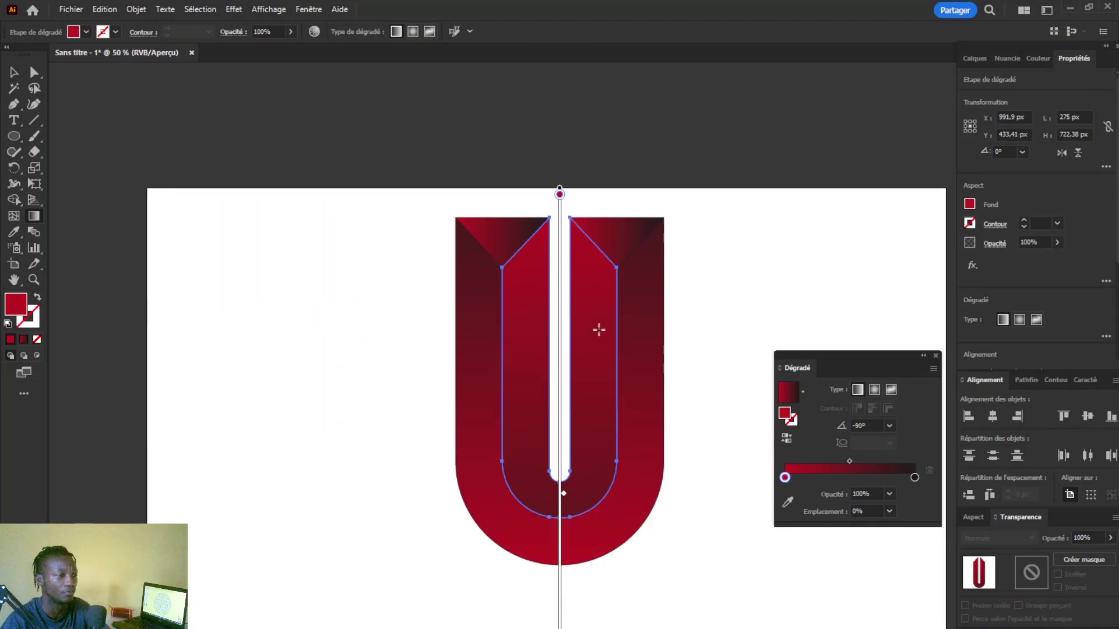
Angle the right triangle's gradient at about 64°, from red at its lower left to black beyond its upper right
{"action": "key", "text": "v"}
{"action": "left_click", "coordinate": [628, 268]}
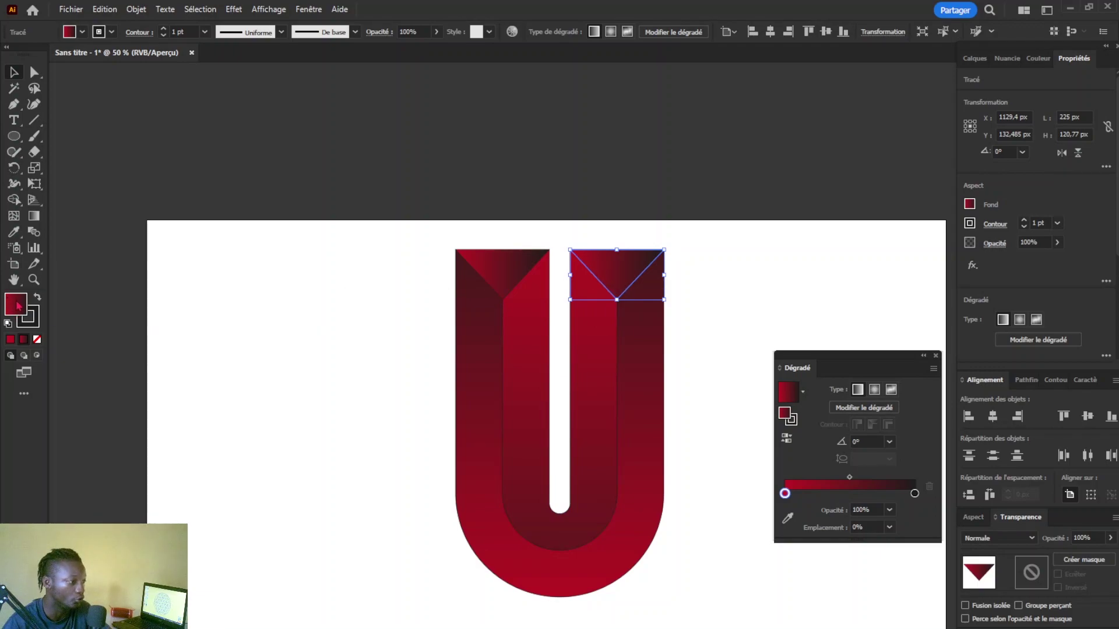
{"action": "left_click", "coordinate": [35, 216]}
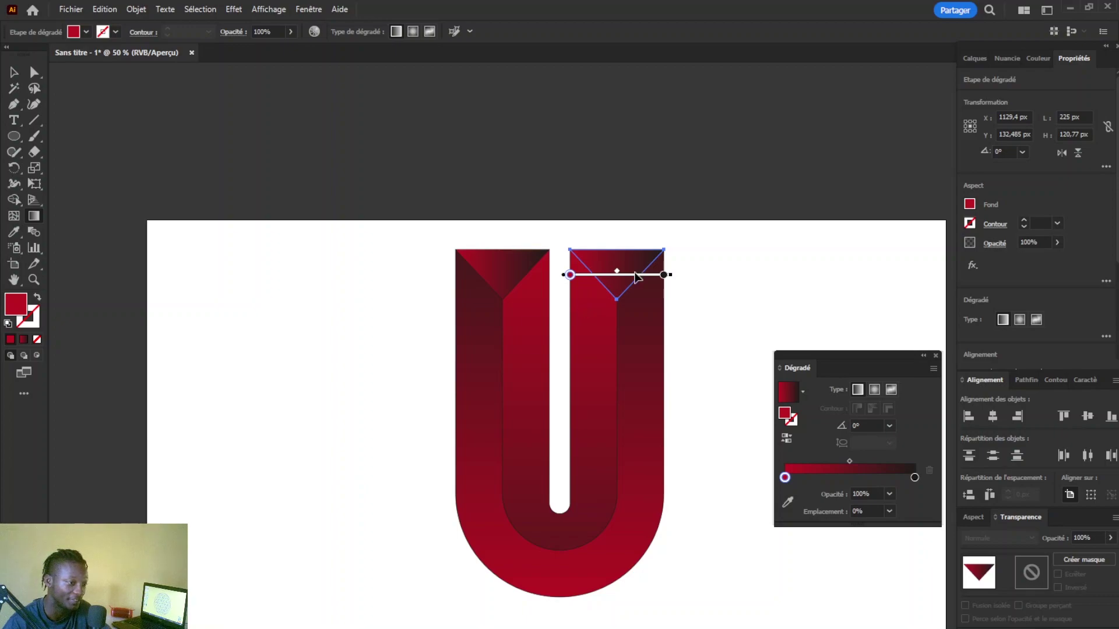
{"action": "left_click_drag", "start_coordinate": [583, 311], "coordinate": [639, 199]}
{"action": "key", "text": "v"}
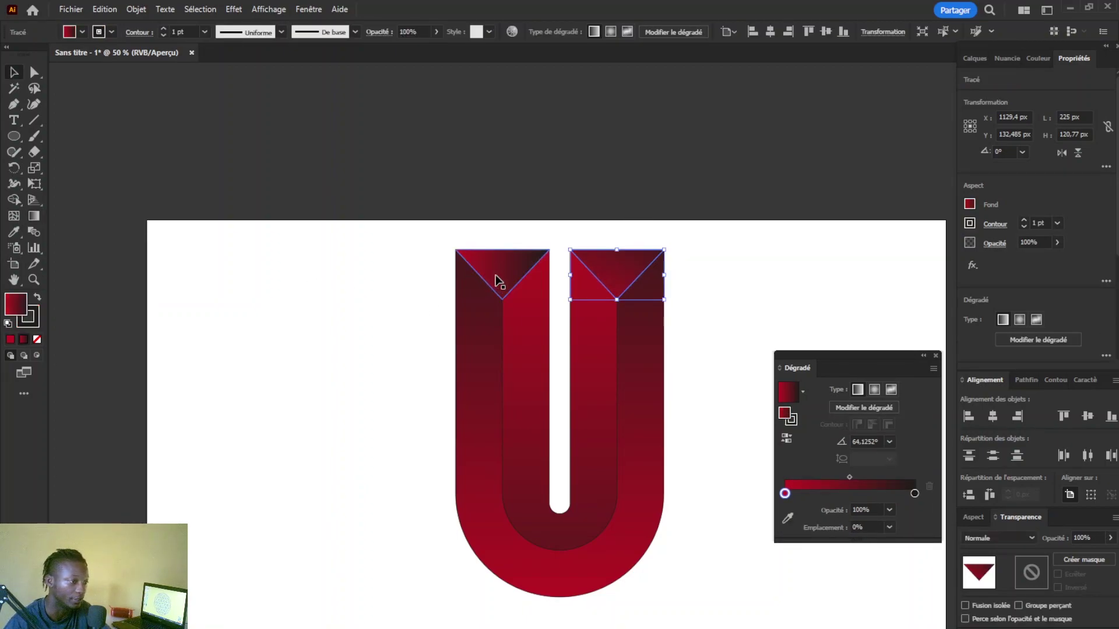
Angle the left triangle's gradient the mirrored way, from red at its lower right to black beyond its upper left
{"action": "left_click", "coordinate": [495, 276]}
{"action": "key", "text": "g"}
{"action": "mouse_move", "coordinate": [533, 303]}
{"action": "left_mouse_down"}
{"action": "mouse_move", "coordinate": [455, 224]}
{"action": "mouse_move", "coordinate": [455, 210]}
{"action": "mouse_move", "coordinate": [469, 209]}
{"action": "left_mouse_up"}
{"action": "key", "text": "v"}
Remove the stroke from every piece of the U, keeping only the gradient fills
{"action": "scroll", "coordinate": [650, 517], "scroll_direction": "down", "scroll_amount": 1}
{"action": "left_click_drag", "start_coordinate": [677, 548], "coordinate": [379, 168]}
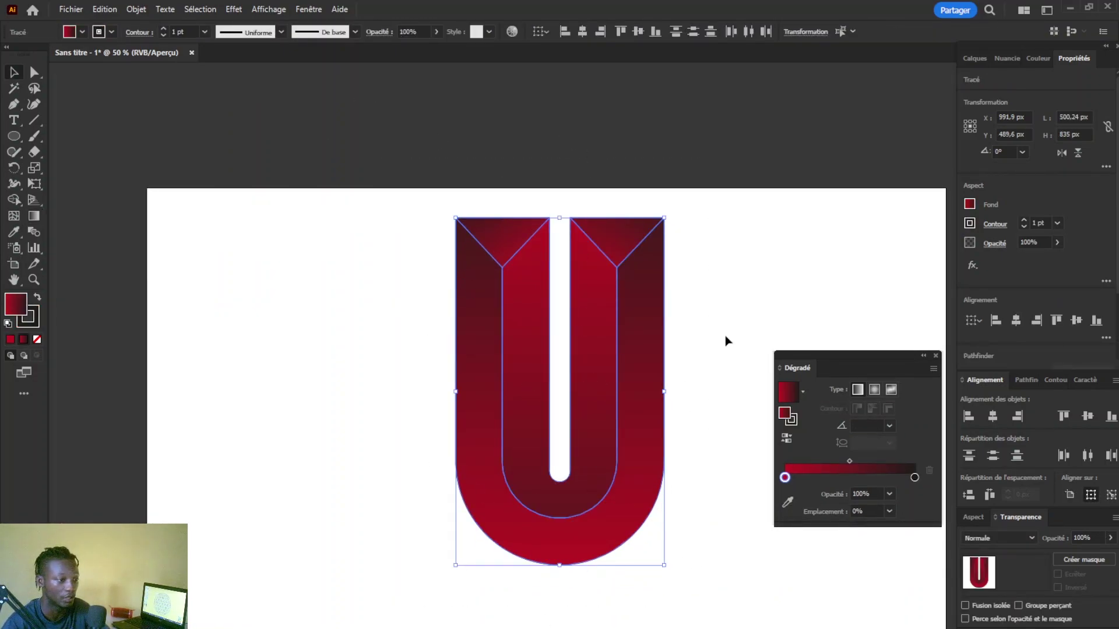
{"action": "left_click", "coordinate": [112, 32]}
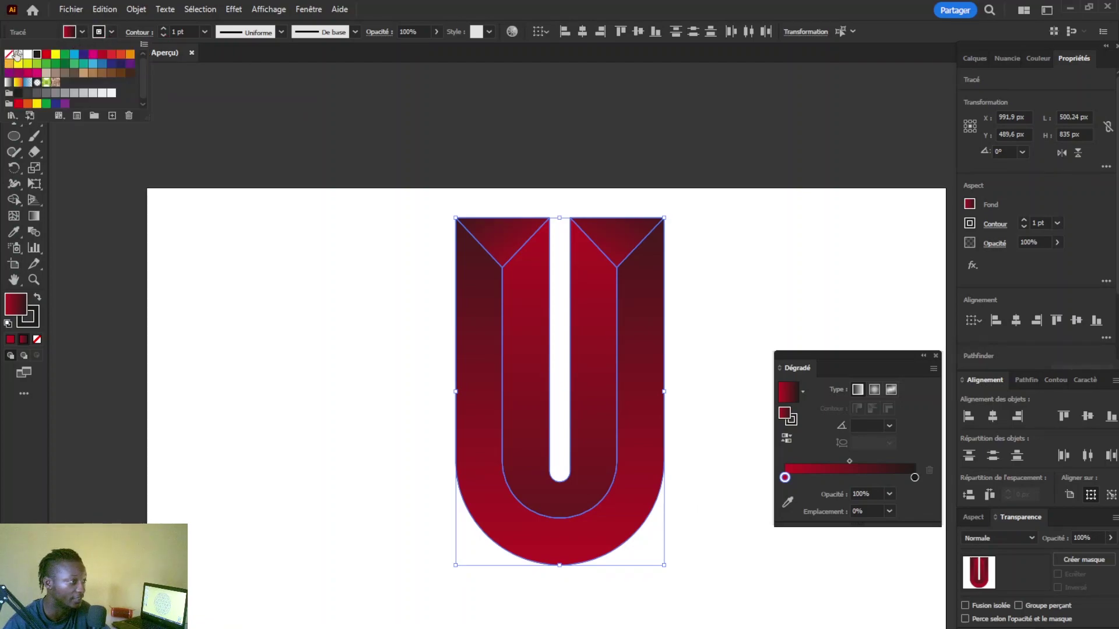
{"action": "left_click", "coordinate": [9, 54]}
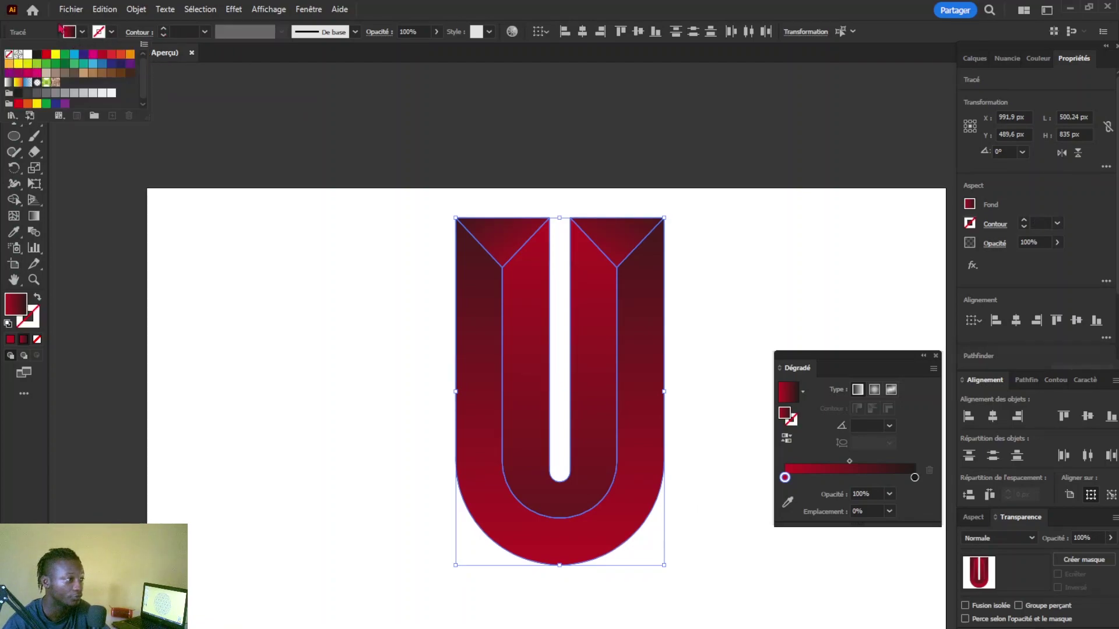
{"action": "left_click", "coordinate": [301, 8]}
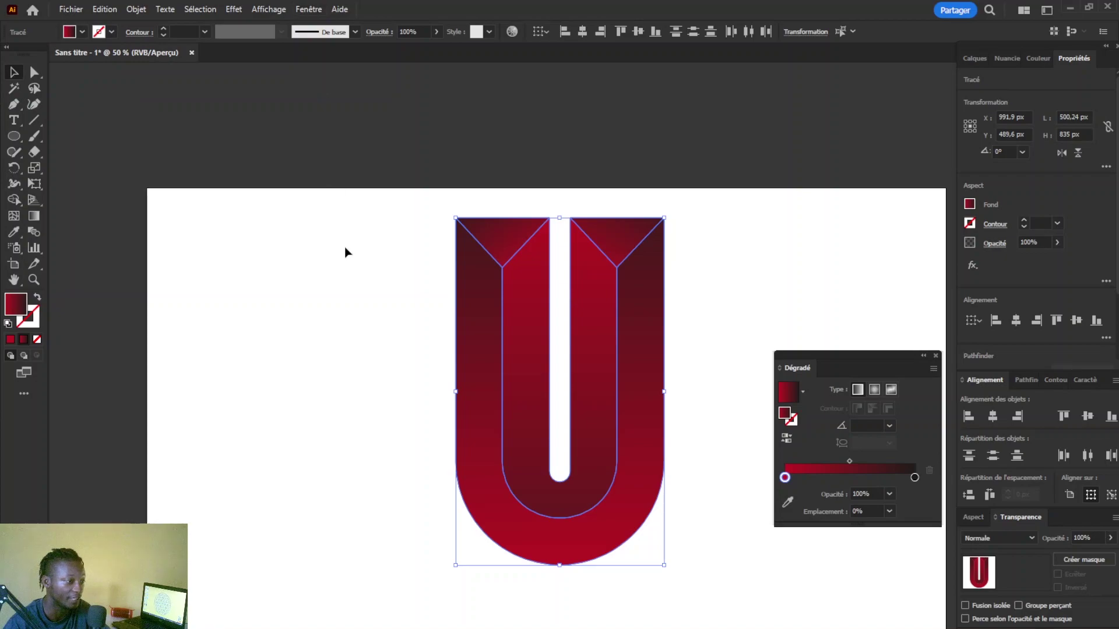
{"action": "left_click", "coordinate": [318, 12]}
{"action": "left_click", "coordinate": [379, 282]}
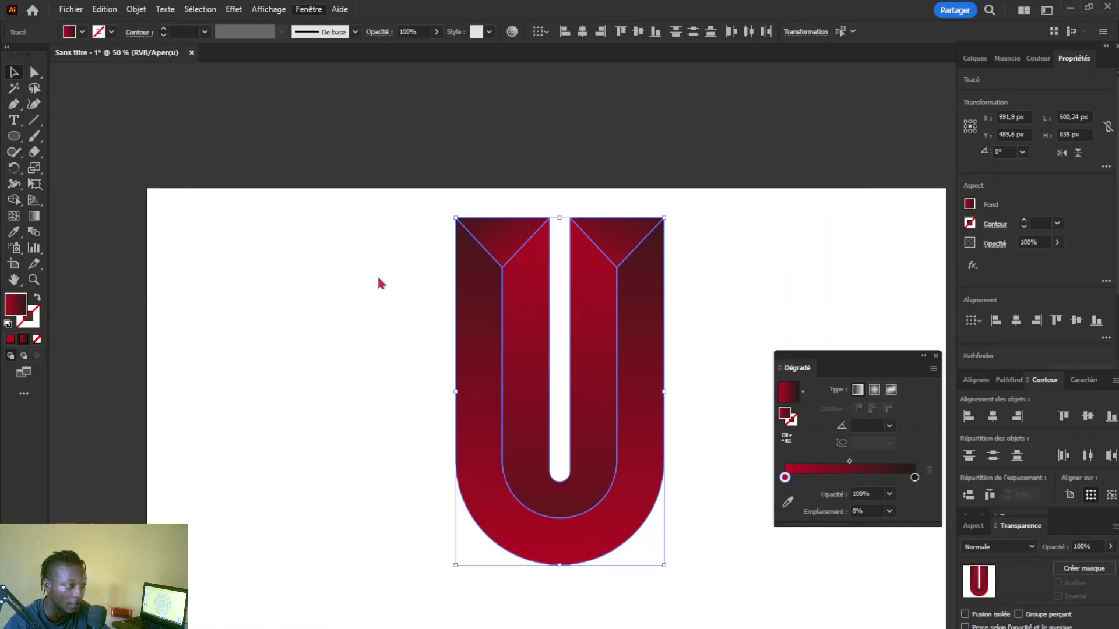
{"action": "left_click", "coordinate": [711, 571]}
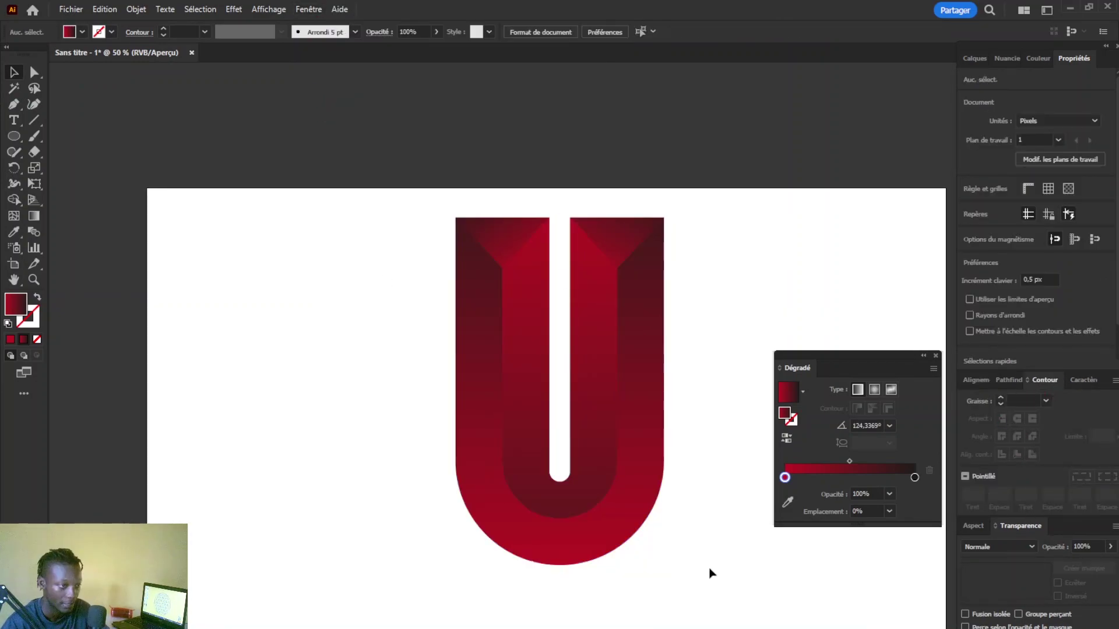
Draw a circle about 499 px in diameter on the empty artboard area left of the U
{"action": "left_click_drag", "start_coordinate": [737, 607], "coordinate": [398, 181]}
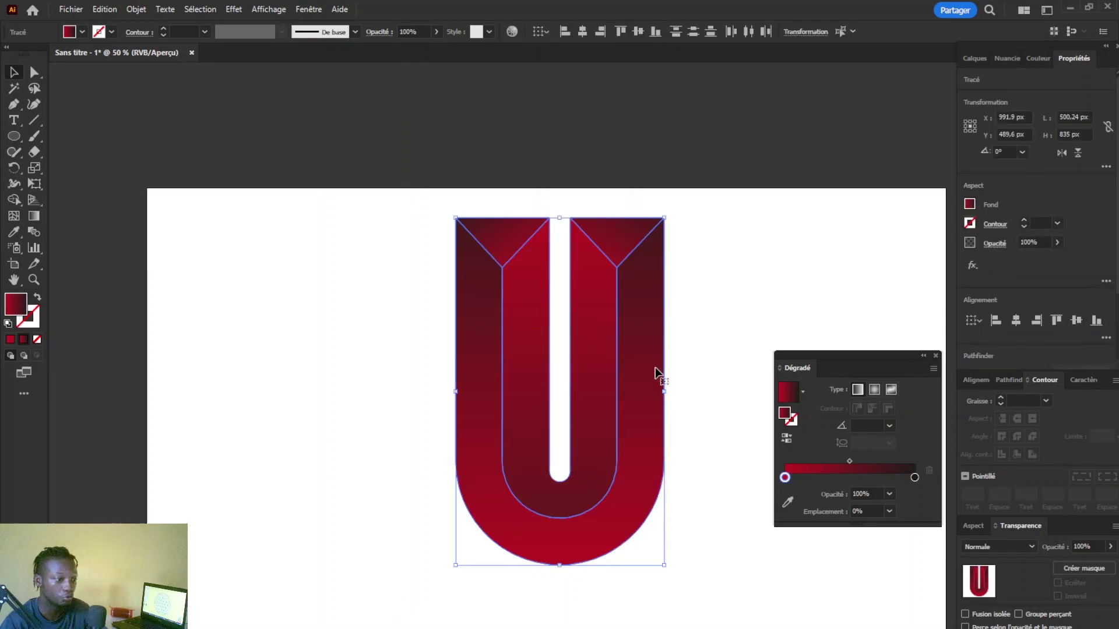
{"action": "scroll", "coordinate": [581, 339], "scroll_direction": "down", "scroll_amount": 1}
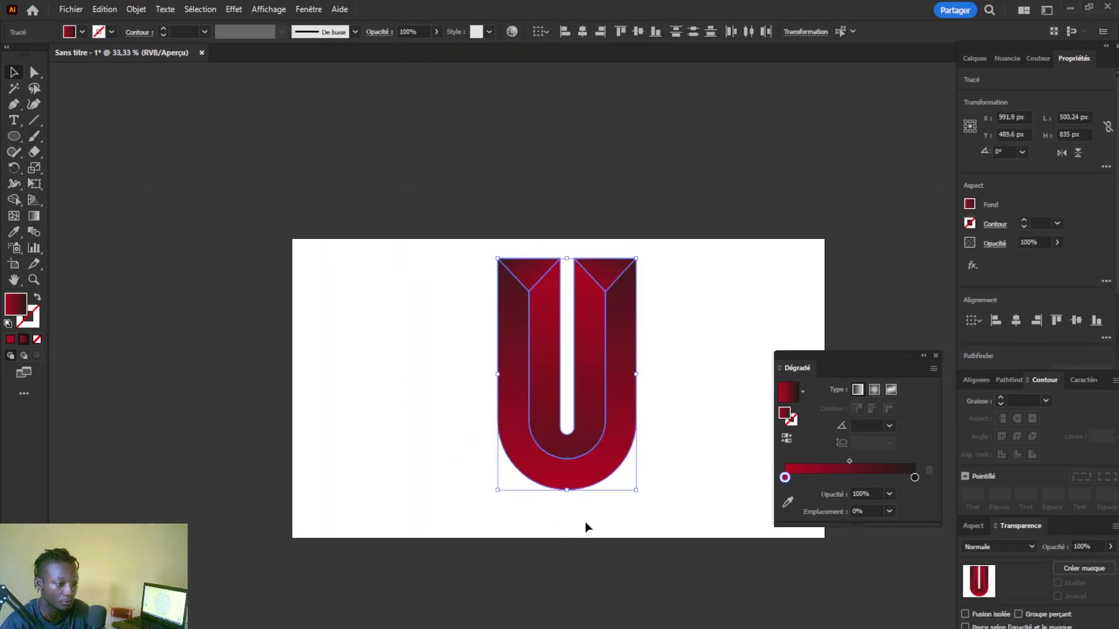
{"action": "left_click", "coordinate": [668, 377]}
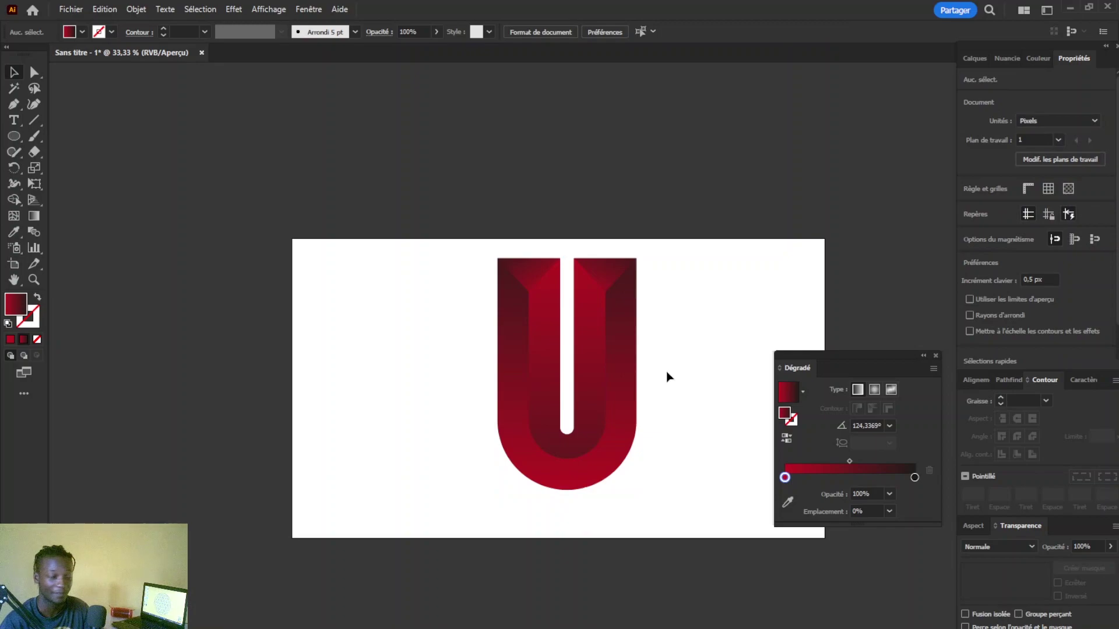
{"action": "key", "text": "l"}
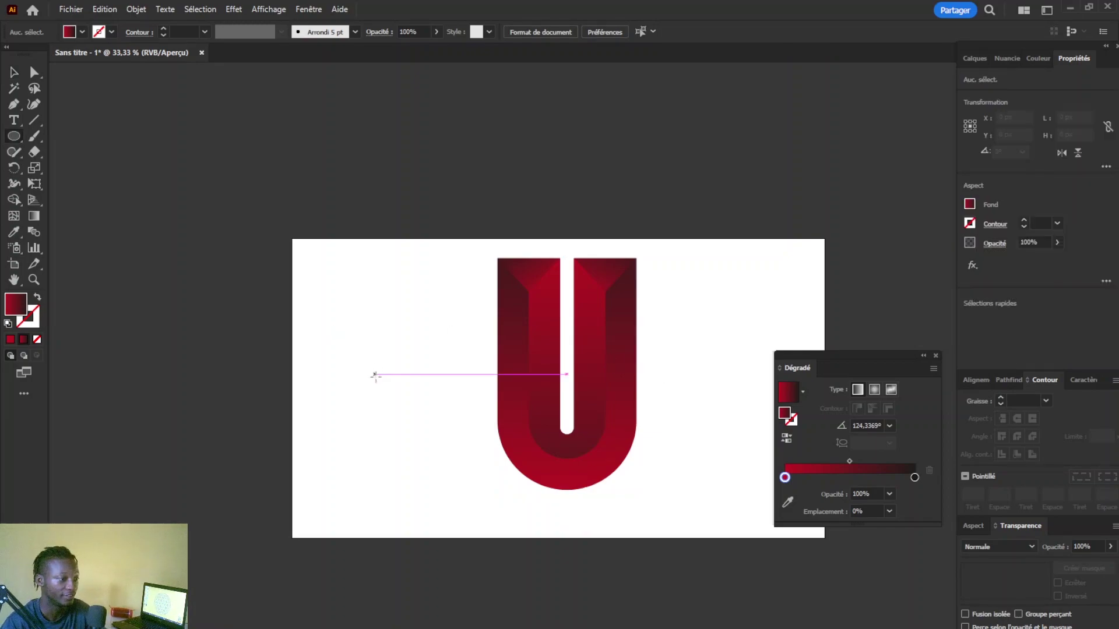
{"action": "left_click_drag", "start_coordinate": [378, 377], "coordinate": [447, 447]}
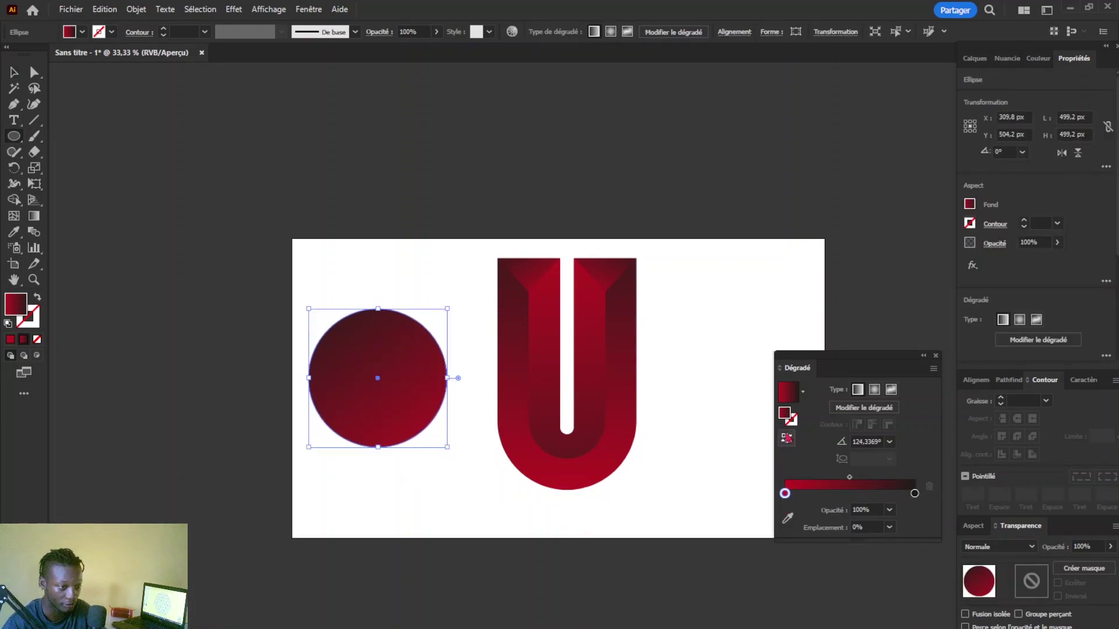
Give the circle a radial gradient from black at the centre to white at the edge, with the white stop at 20% opacity
{"action": "double_click", "coordinate": [785, 494]}
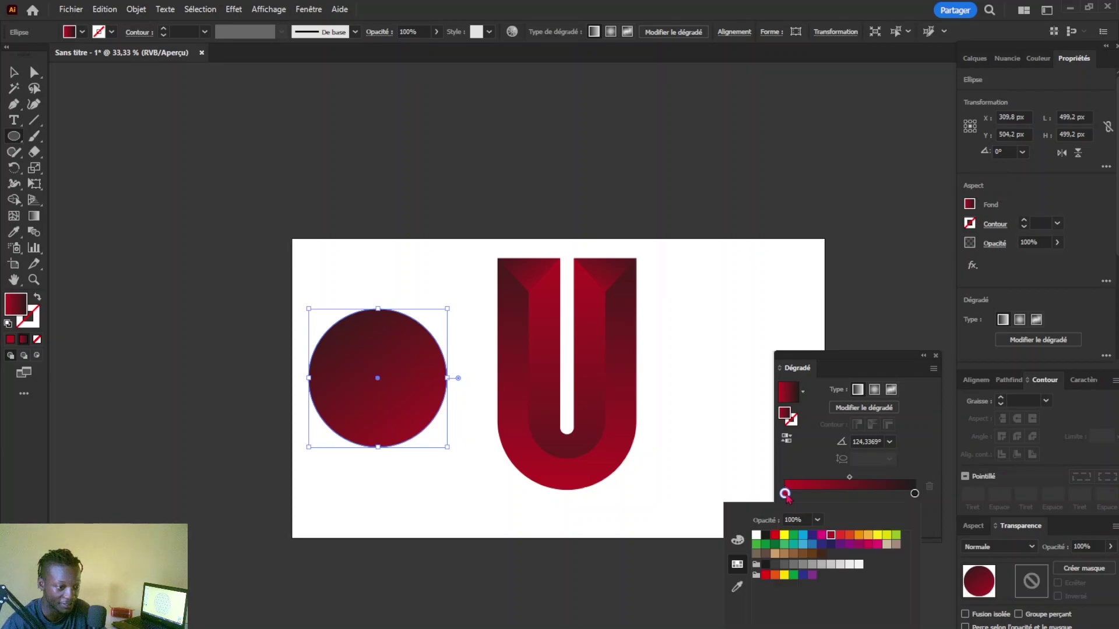
{"action": "left_click", "coordinate": [765, 535]}
{"action": "double_click", "coordinate": [915, 494]}
{"action": "left_click", "coordinate": [757, 535]}
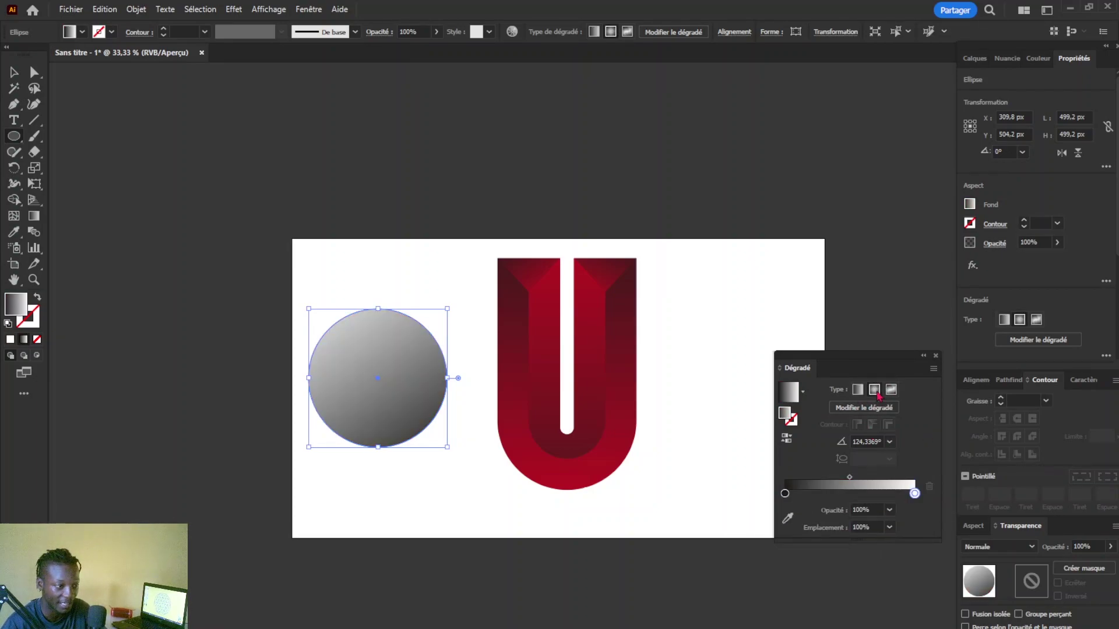
{"action": "left_click", "coordinate": [876, 392]}
{"action": "left_click", "coordinate": [874, 510]}
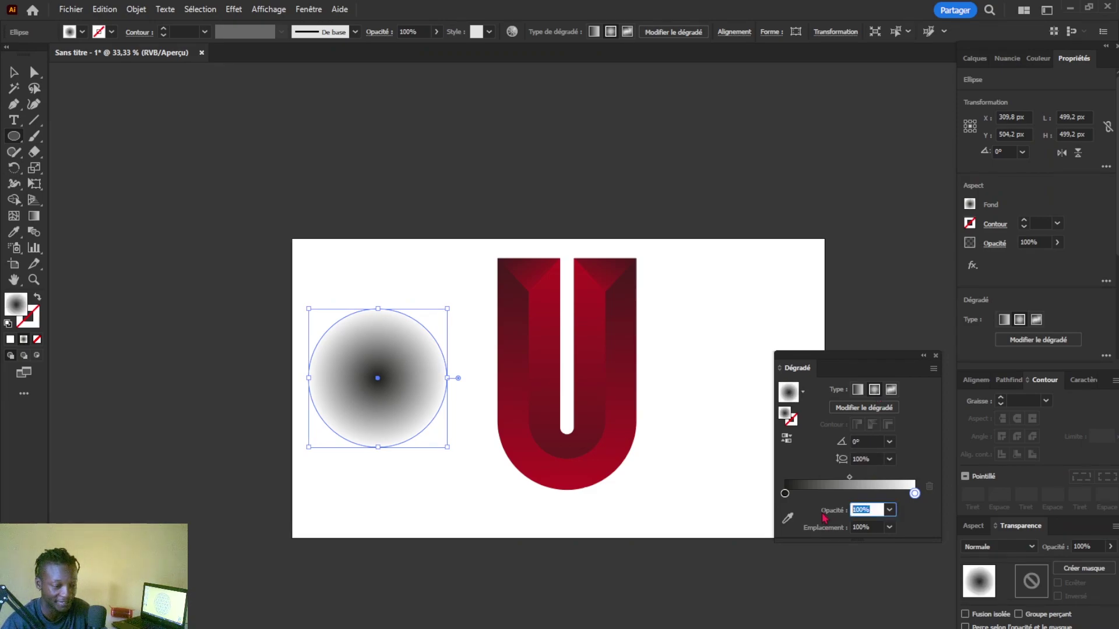
{"action": "type", "text": "20"}
{"action": "key", "text": "Return"}
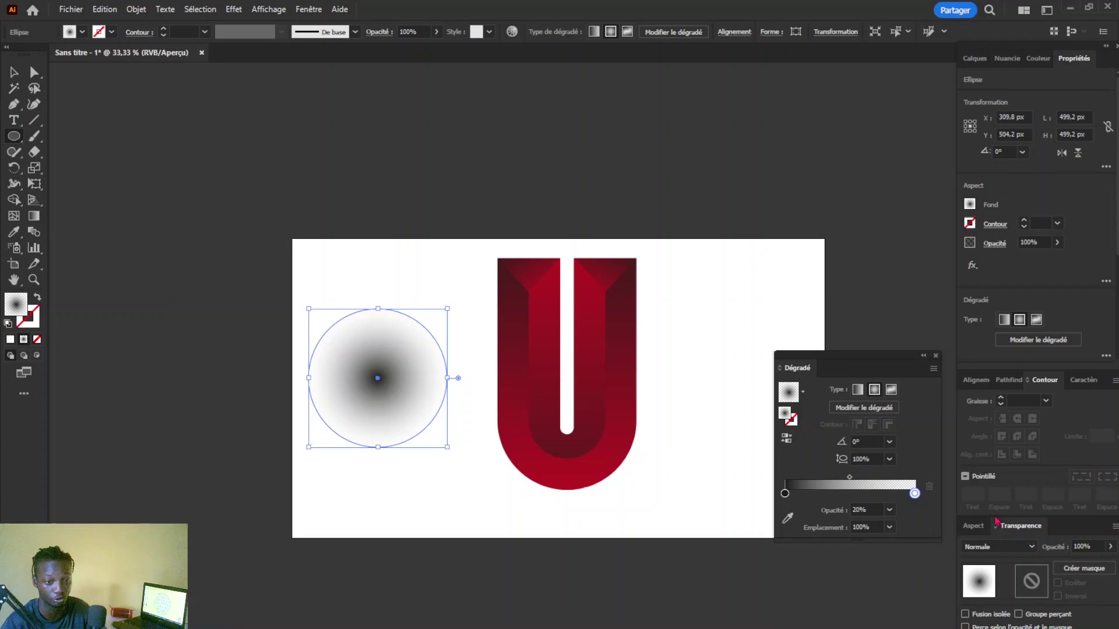
Set the gradient circle's blending mode to Produit
{"action": "left_click", "coordinate": [308, 9]}
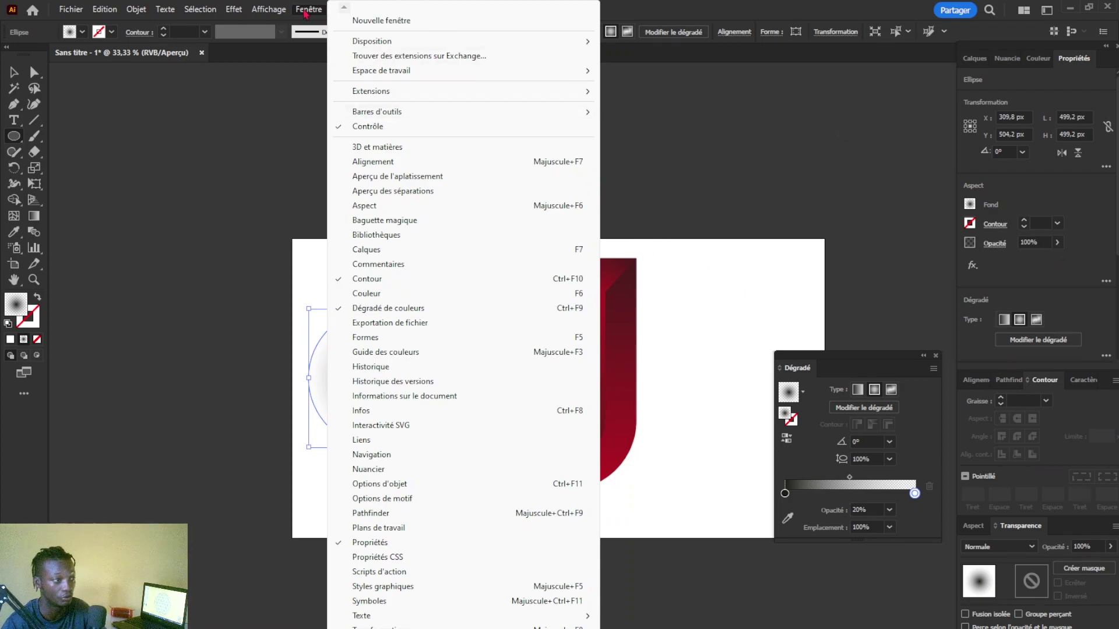
{"action": "left_click", "coordinate": [404, 526]}
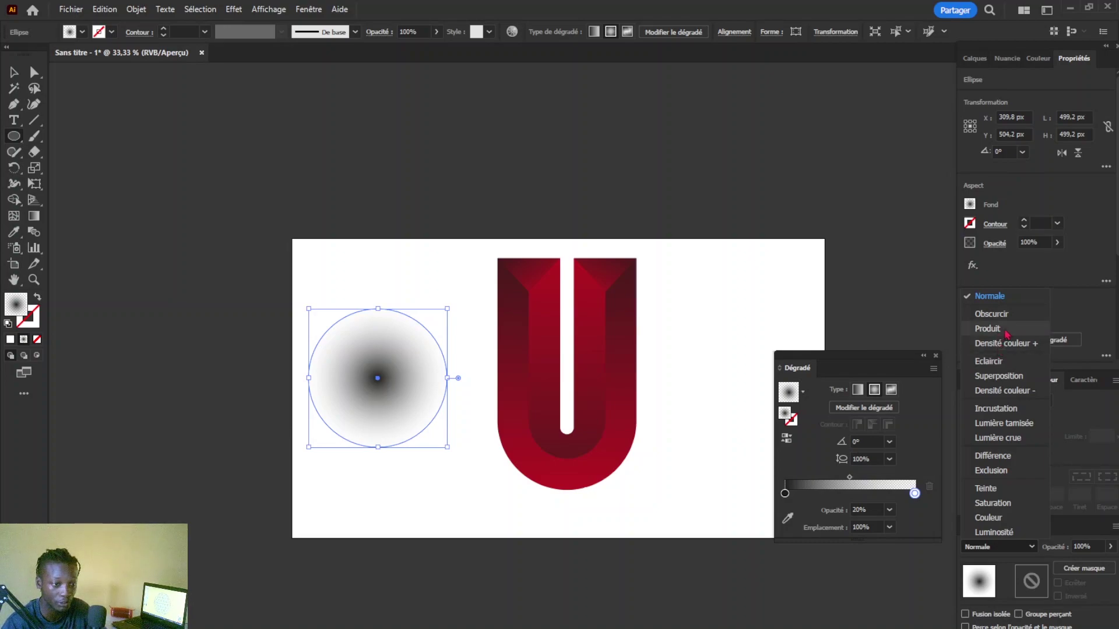
{"action": "left_click", "coordinate": [987, 329]}
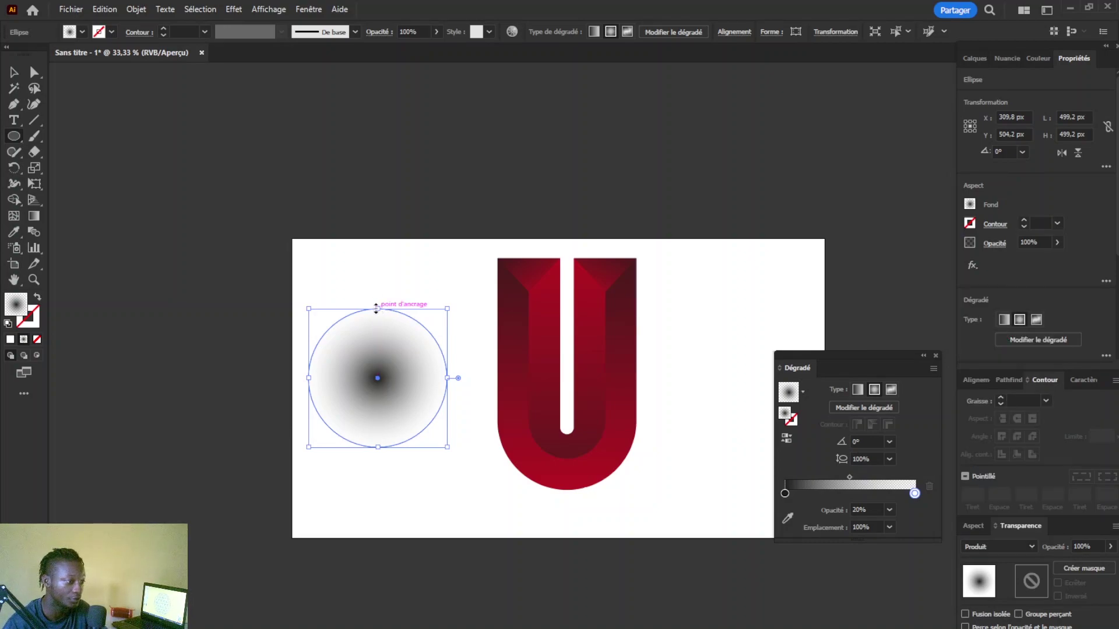
Flatten the circle into an ellipse about 499 × 79 px, centre it under the U's base as a shadow, and deselect everything
{"action": "left_click_drag", "start_coordinate": [376, 307], "coordinate": [570, 496]}
{"action": "key", "text": "v"}
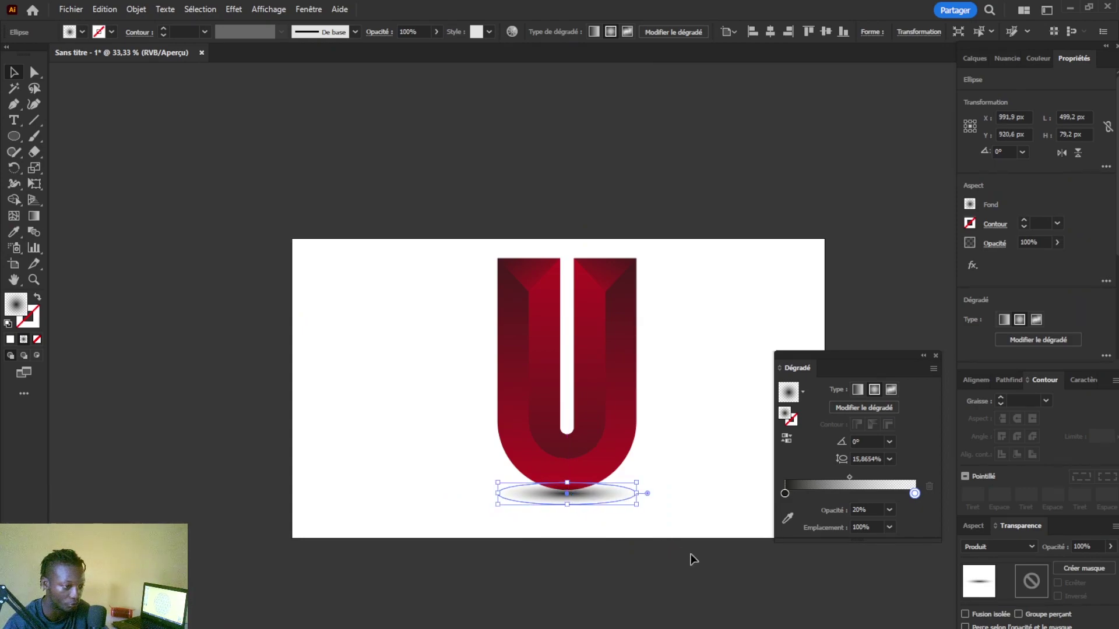
{"action": "scroll", "coordinate": [632, 454], "scroll_direction": "up", "scroll_amount": 2}
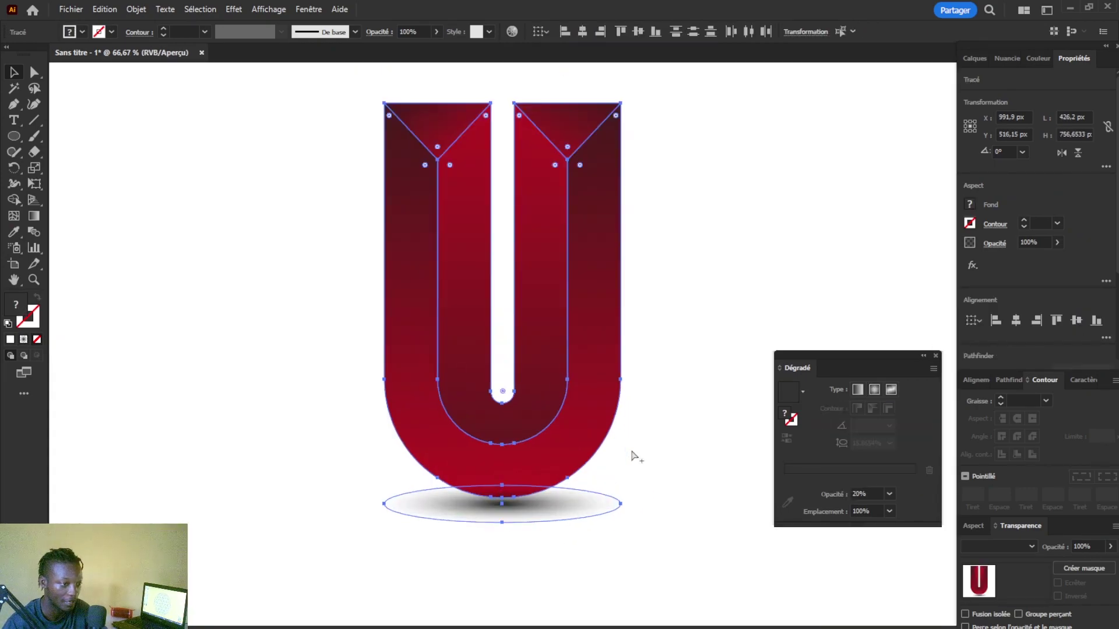
{"action": "left_click", "coordinate": [688, 453]}
{"action": "left_click_drag", "start_coordinate": [644, 372], "coordinate": [634, 424]}
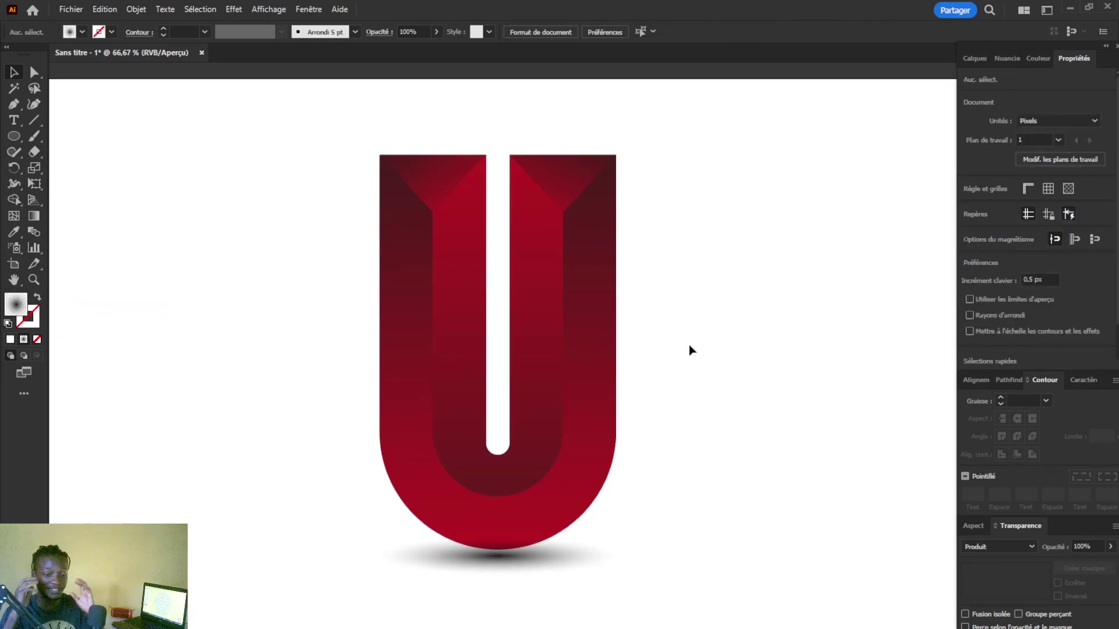